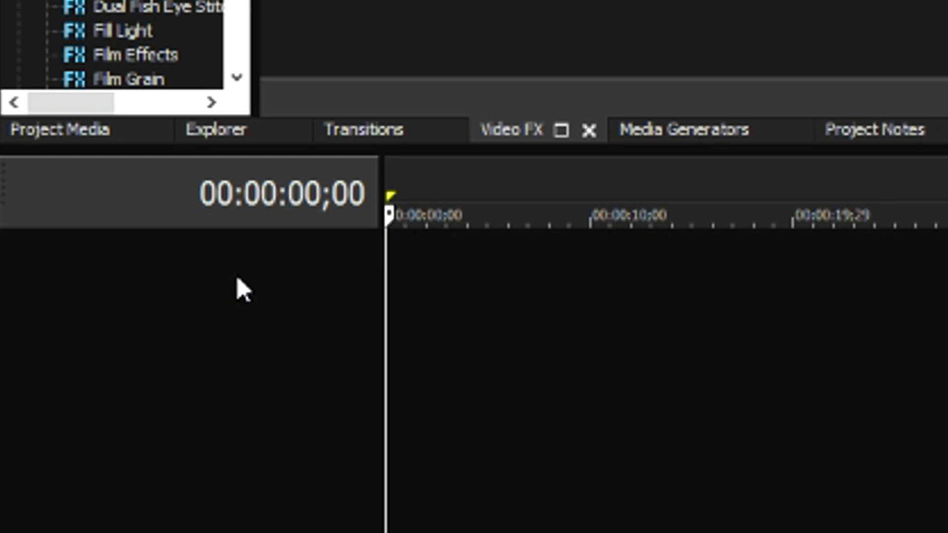
{"action": "right_click", "coordinate": [237, 278]}
Add an audio track, then insert a video track above it as track 1.
{"action": "left_click", "coordinate": [395, 331]}
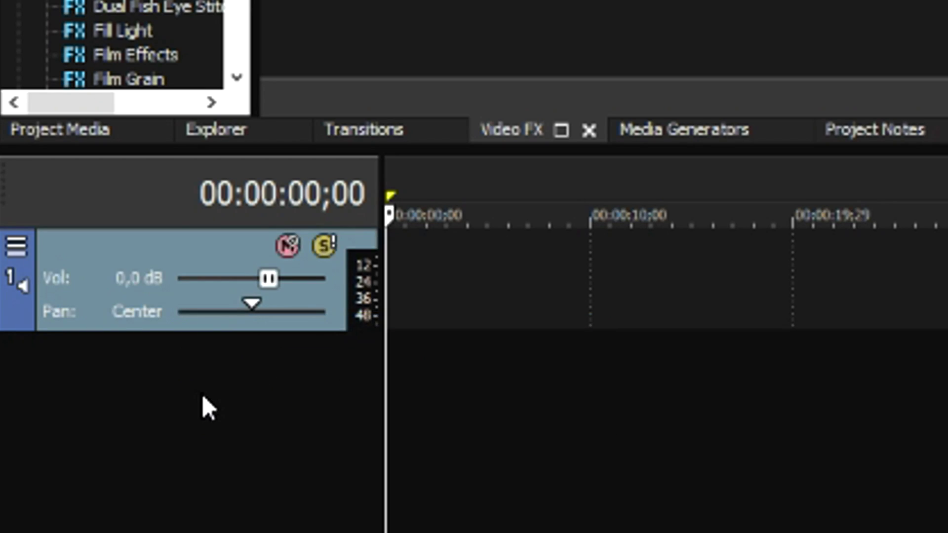
{"action": "right_click", "coordinate": [223, 379]}
{"action": "left_click", "coordinate": [394, 457]}
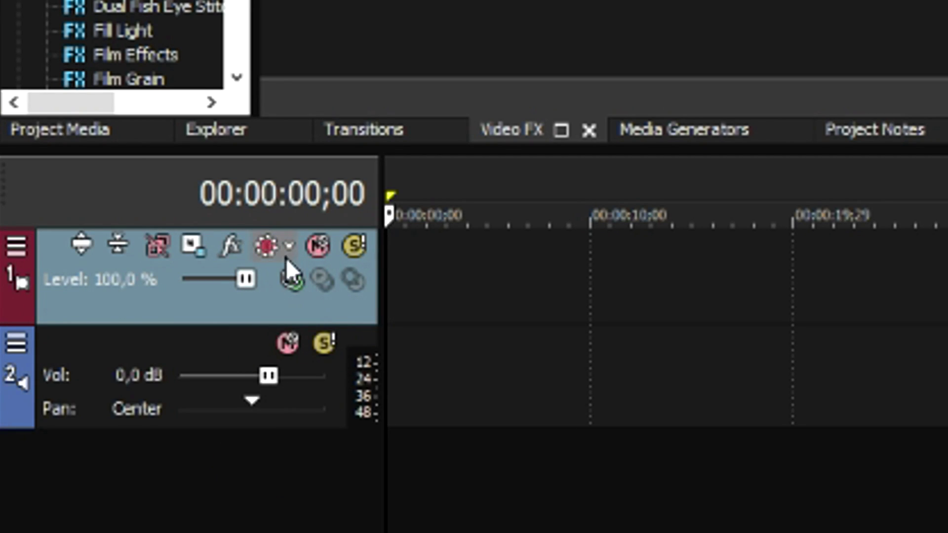
Widen the track headers and adjust the splitter between the upper panels and the timeline.
{"action": "left_click_drag", "start_coordinate": [383, 168], "coordinate": [523, 168]}
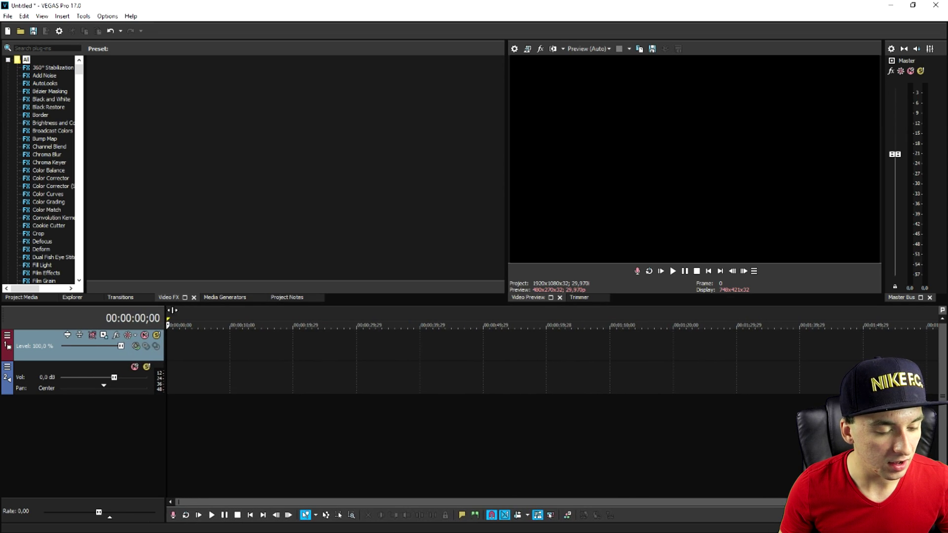
{"action": "left_click_drag", "start_coordinate": [171, 346], "coordinate": [172, 346]}
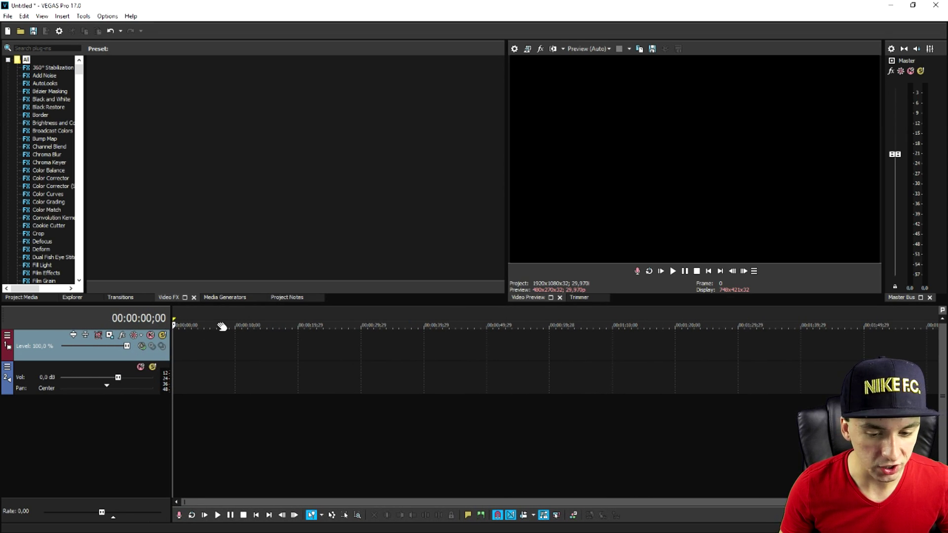
{"action": "mouse_move", "coordinate": [461, 302]}
{"action": "left_mouse_down"}
{"action": "mouse_move", "coordinate": [457, 383]}
{"action": "mouse_move", "coordinate": [456, 310]}
{"action": "left_mouse_up"}
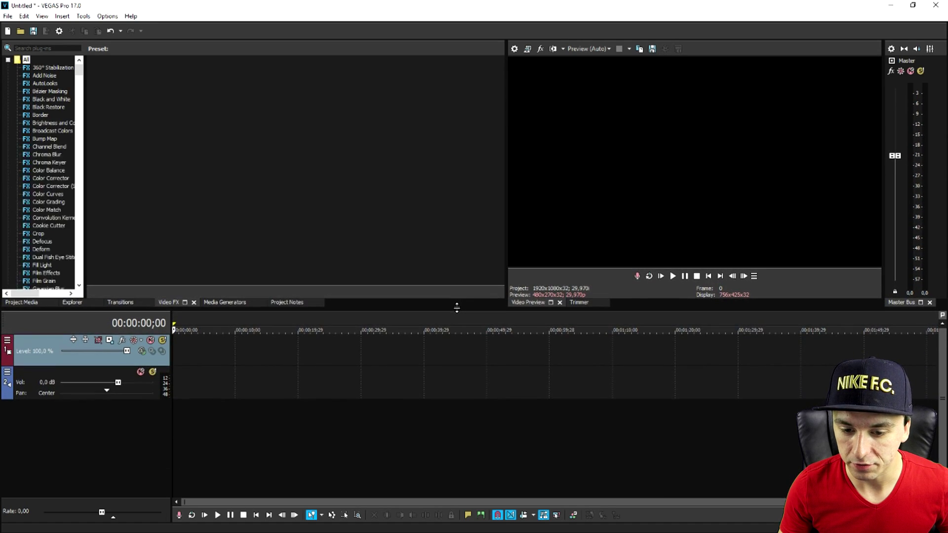
{"action": "left_click_drag", "start_coordinate": [457, 308], "coordinate": [456, 306]}
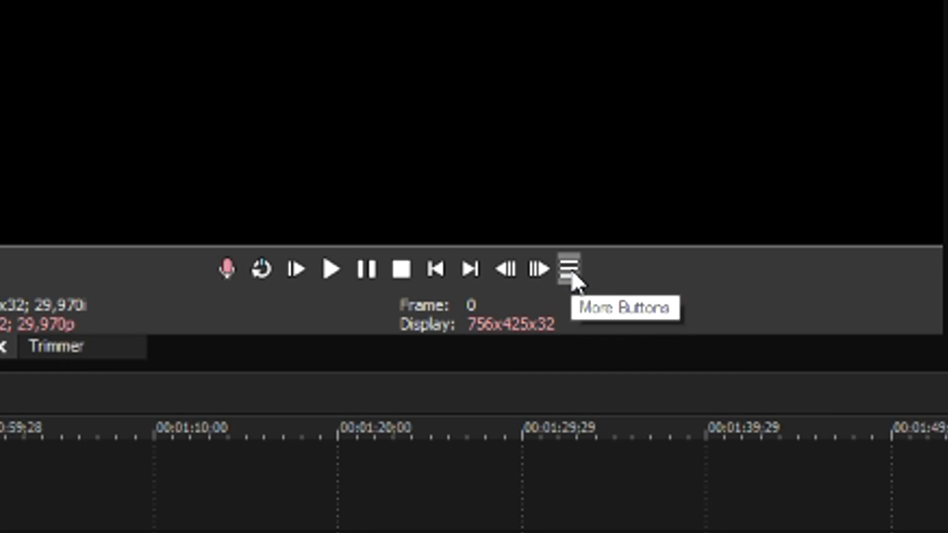
{"action": "left_click", "coordinate": [571, 271]}
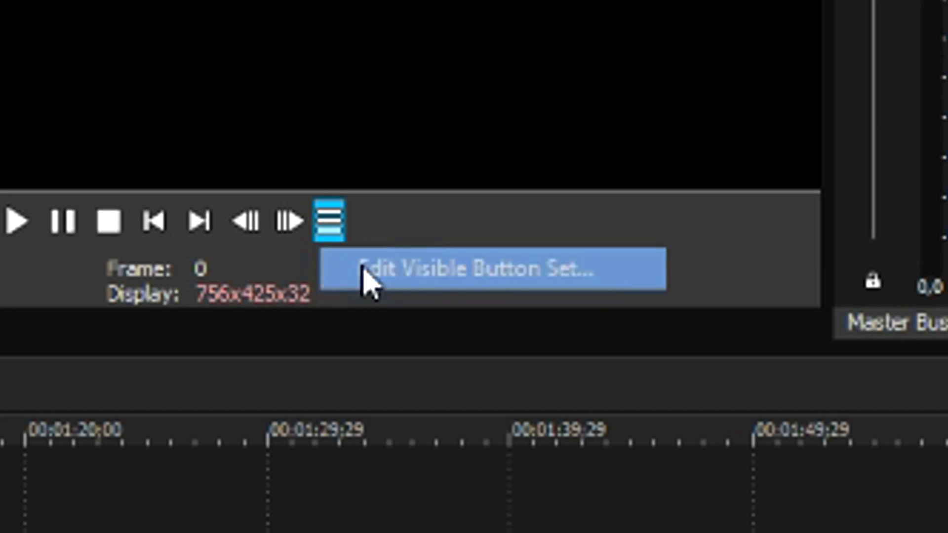
{"action": "left_click", "coordinate": [364, 271]}
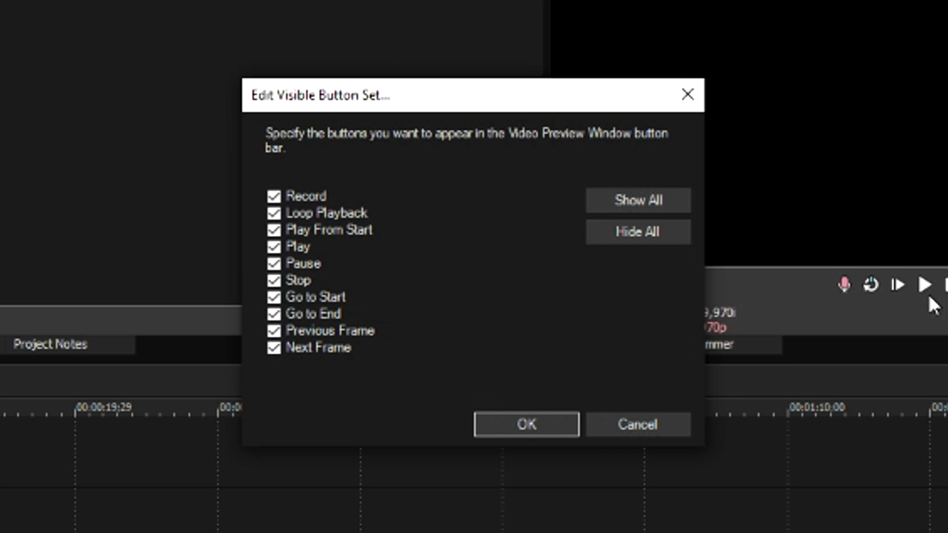
{"action": "left_click", "coordinate": [526, 425]}
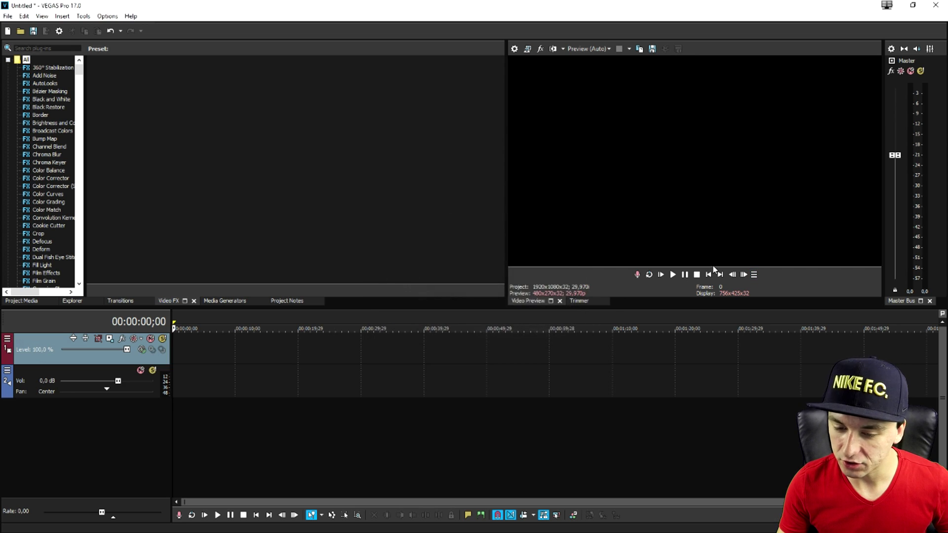
{"action": "left_click", "coordinate": [7, 341]}
{"action": "left_click", "coordinate": [23, 347]}
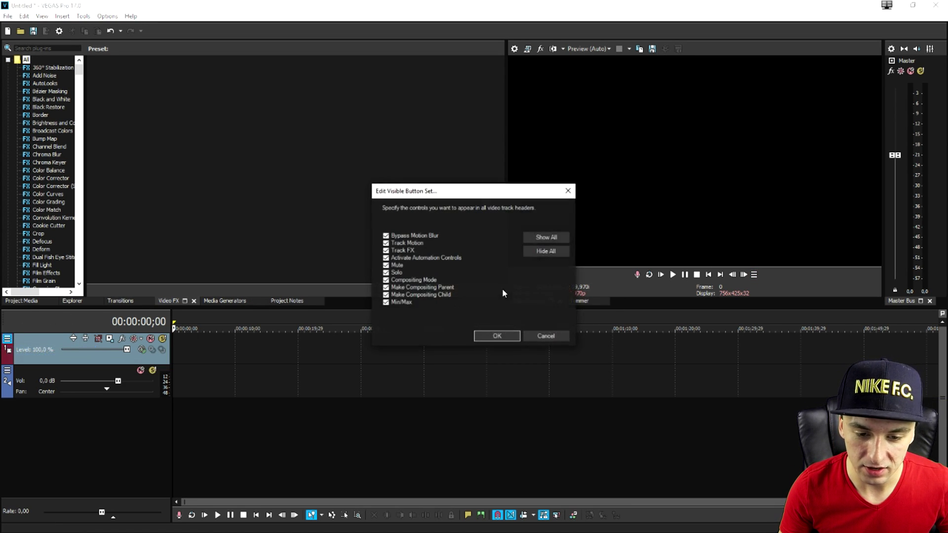
{"action": "left_click", "coordinate": [508, 333]}
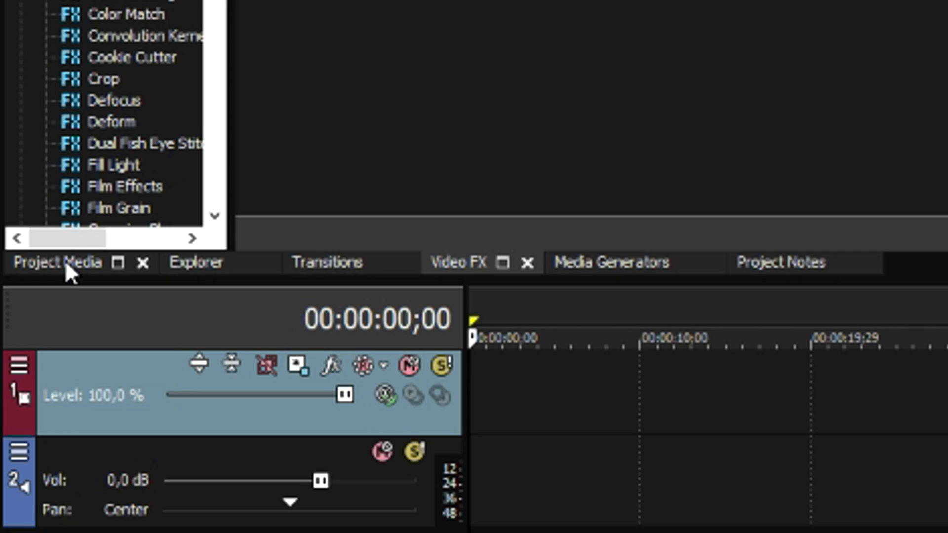
Browse Project Media and the Desktop in Explorer, then show the 3D Blinds transition presets.
{"action": "left_click", "coordinate": [66, 265]}
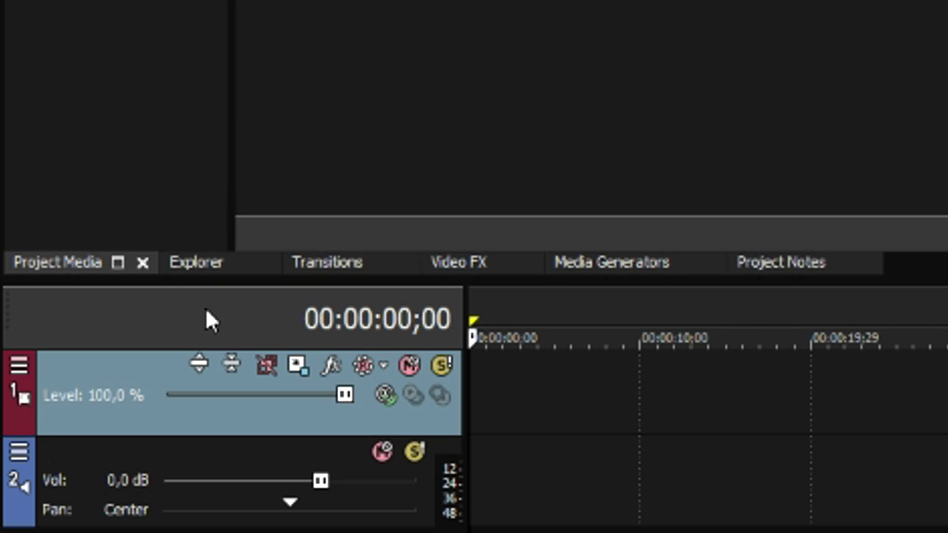
{"action": "left_click", "coordinate": [72, 300]}
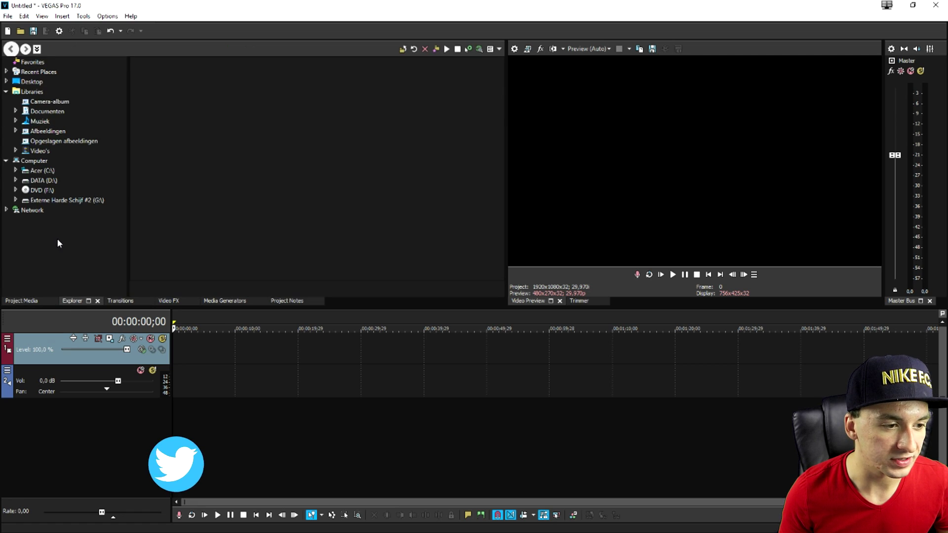
{"action": "left_click", "coordinate": [39, 83]}
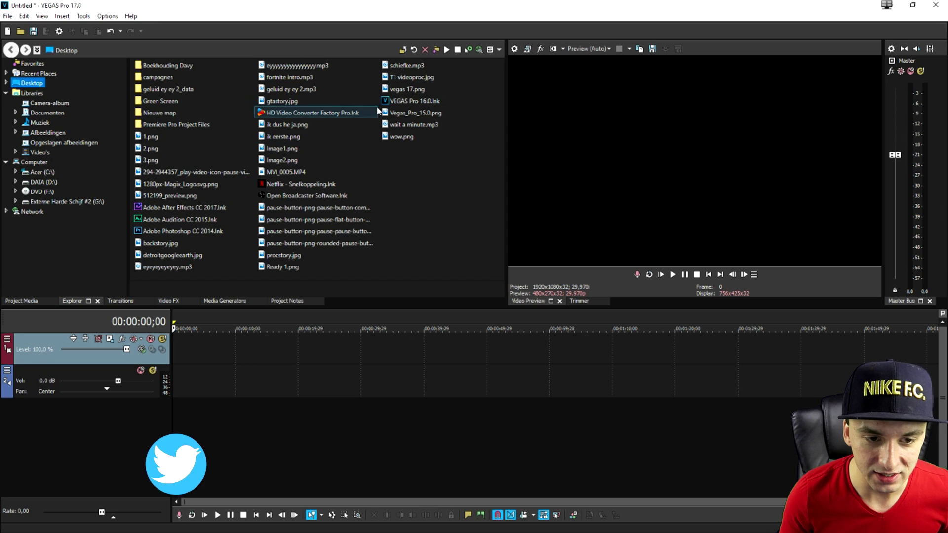
{"action": "left_click", "coordinate": [127, 301]}
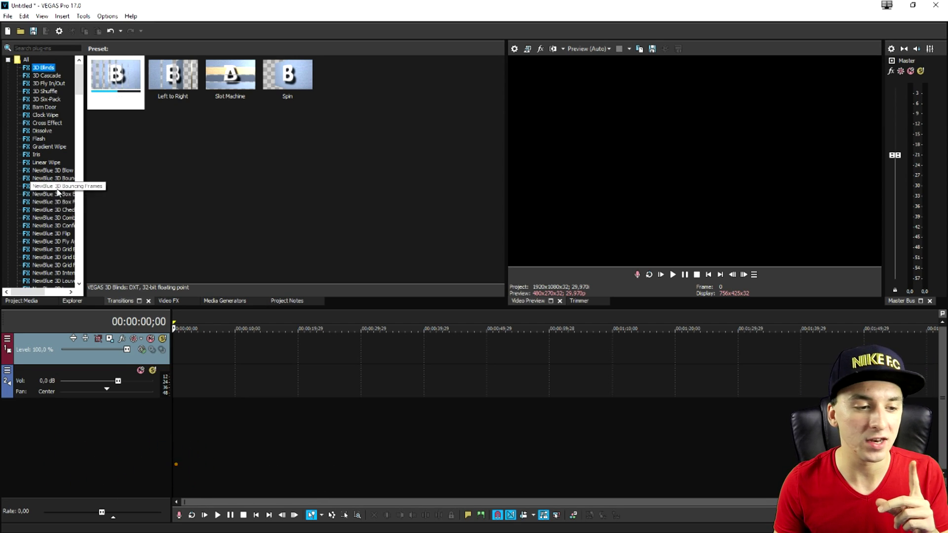
Scroll through the whole Transitions list, then bring up the Video FX plug-in list.
{"action": "scroll", "coordinate": [40, 269], "scroll_direction": "down", "scroll_amount": 4}
{"action": "scroll", "coordinate": [70, 168], "scroll_direction": "up", "scroll_amount": 4}
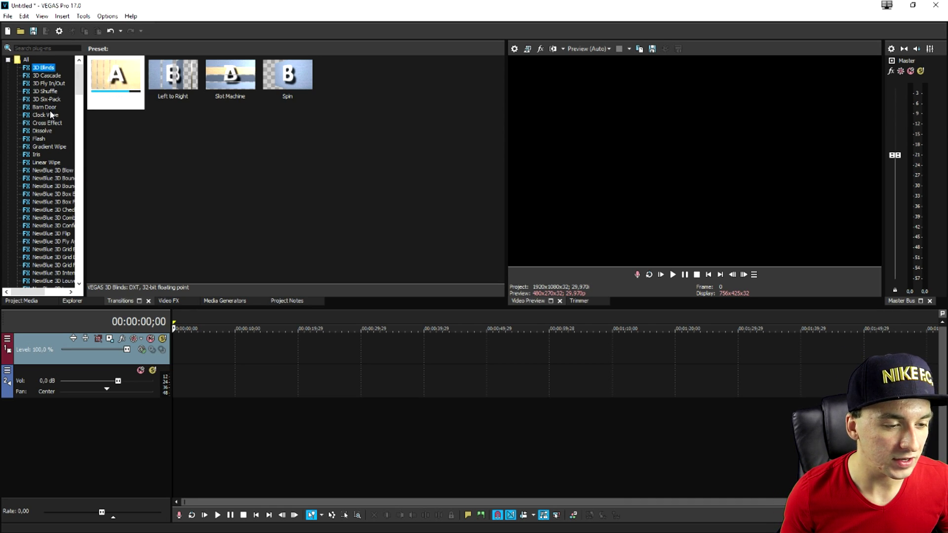
{"action": "scroll", "coordinate": [50, 129], "scroll_direction": "down", "scroll_amount": 10}
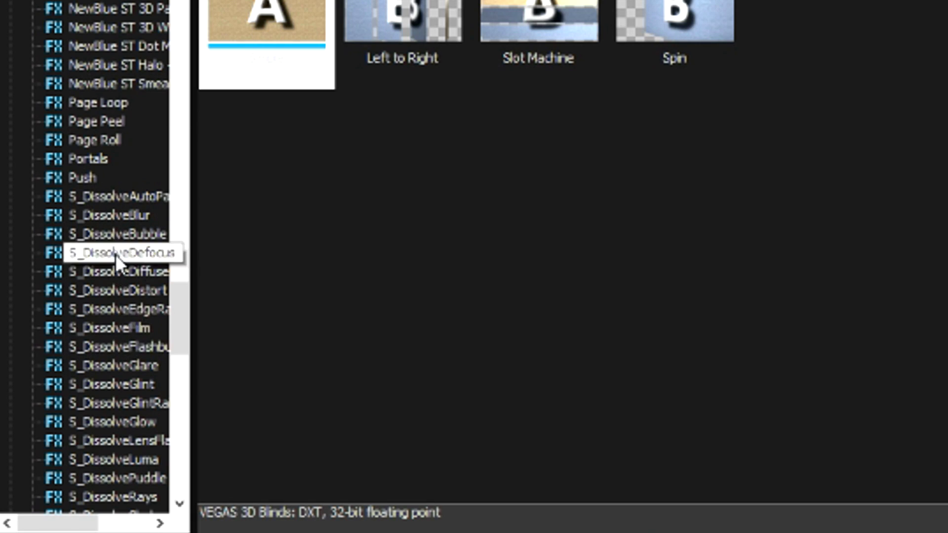
{"action": "scroll", "coordinate": [127, 229], "scroll_direction": "down", "scroll_amount": 12}
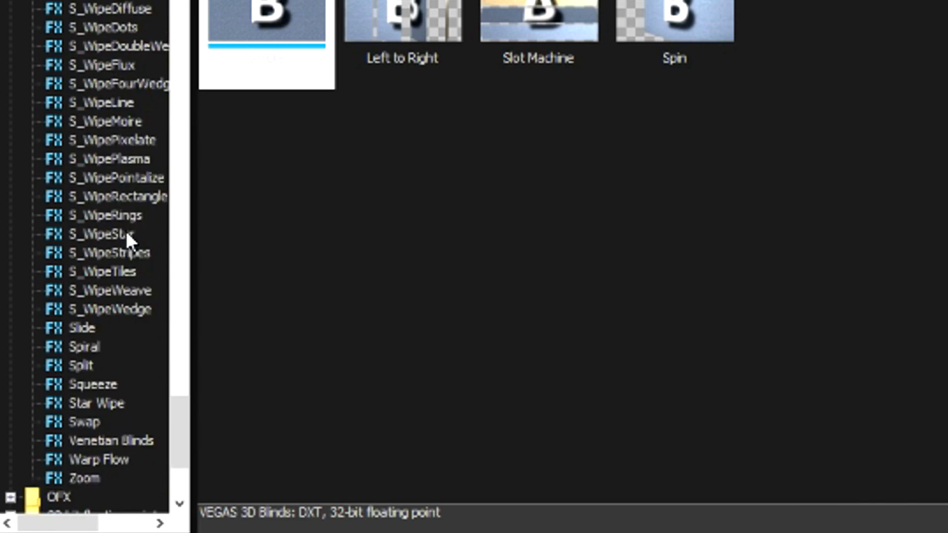
{"action": "scroll", "coordinate": [54, 188], "scroll_direction": "up", "scroll_amount": 15}
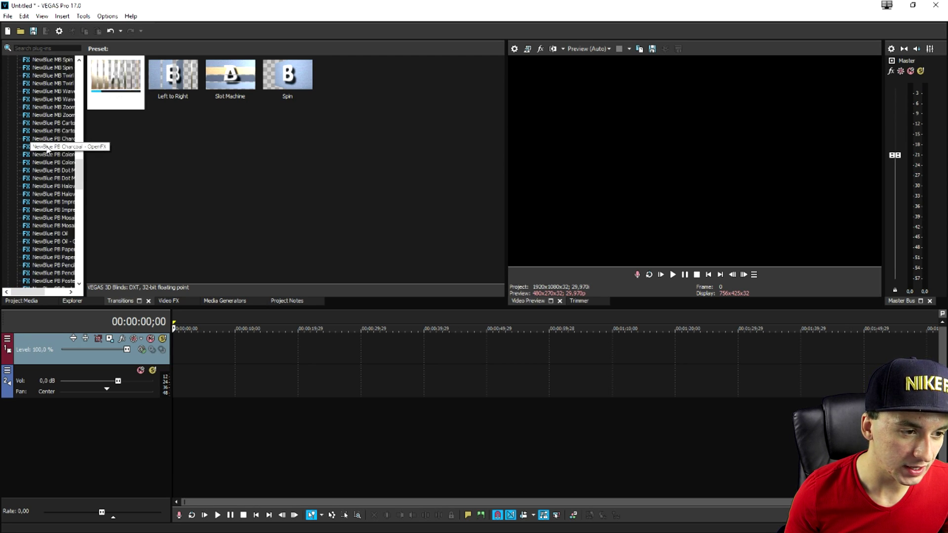
{"action": "scroll", "coordinate": [48, 148], "scroll_direction": "up", "scroll_amount": 5}
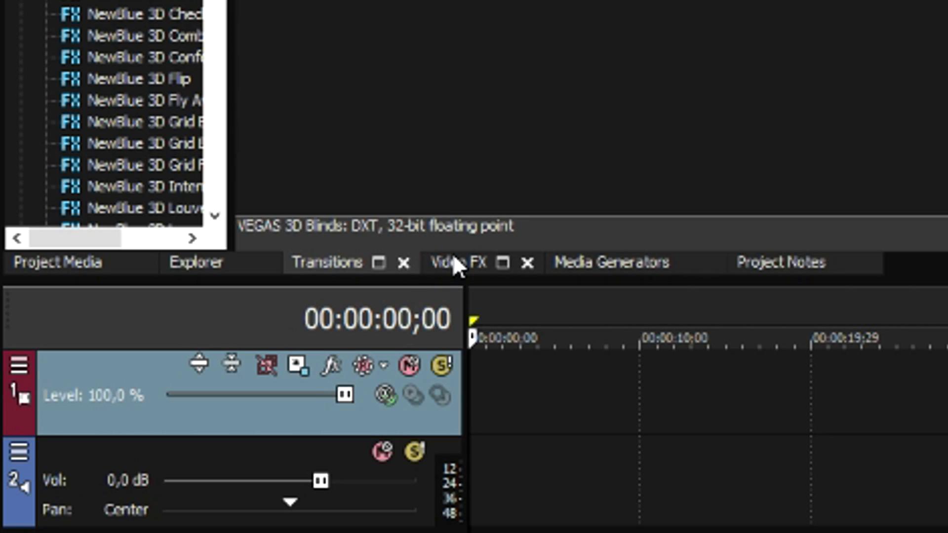
{"action": "left_click", "coordinate": [455, 263]}
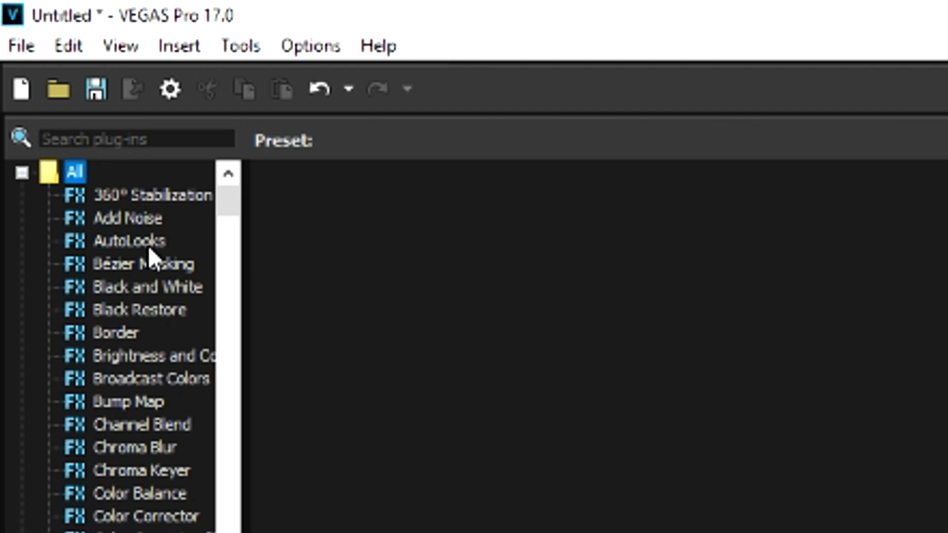
Preview the AutoLooks presets, then show the Bézier Masking presets Circle, Square and Diamond.
{"action": "left_click", "coordinate": [50, 85]}
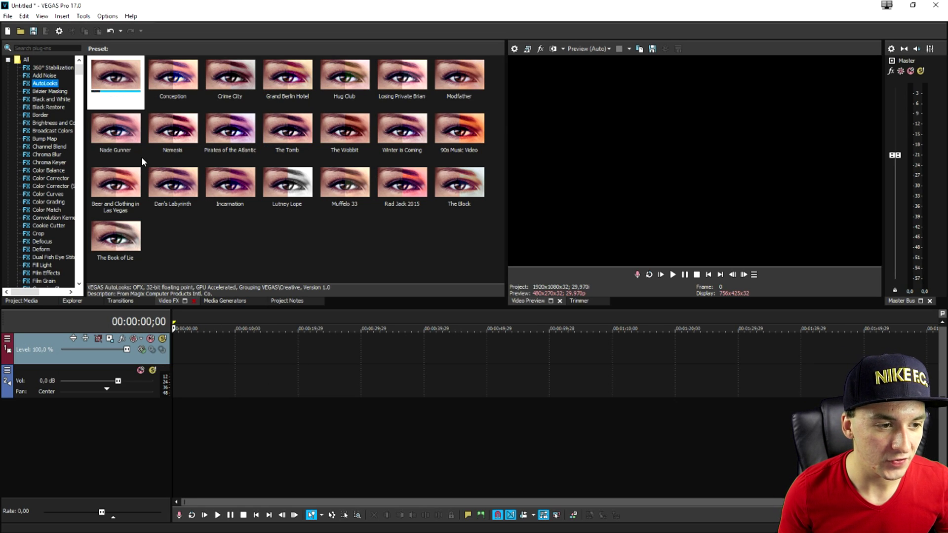
{"action": "left_click", "coordinate": [49, 92]}
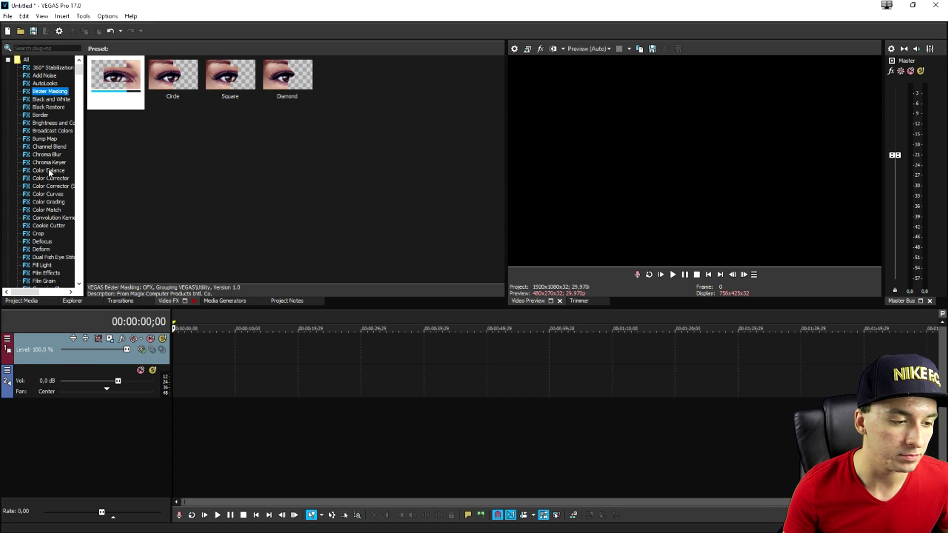
{"action": "scroll", "coordinate": [48, 177], "scroll_direction": "down", "scroll_amount": 4}
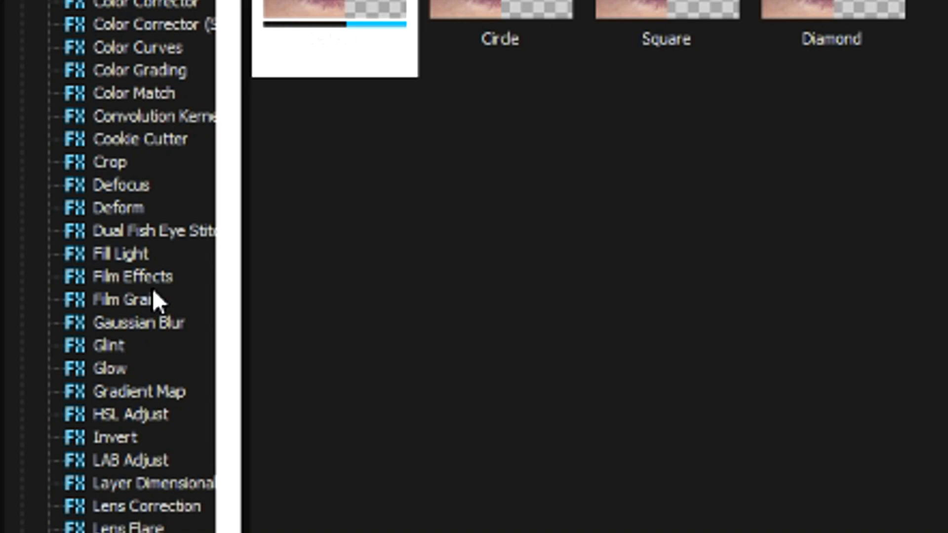
Show Dual Fish Eye Stitching presets (Samsung Gear 360°, Ricoh Theta) and scroll the remaining plug-ins.
{"action": "left_click", "coordinate": [177, 237]}
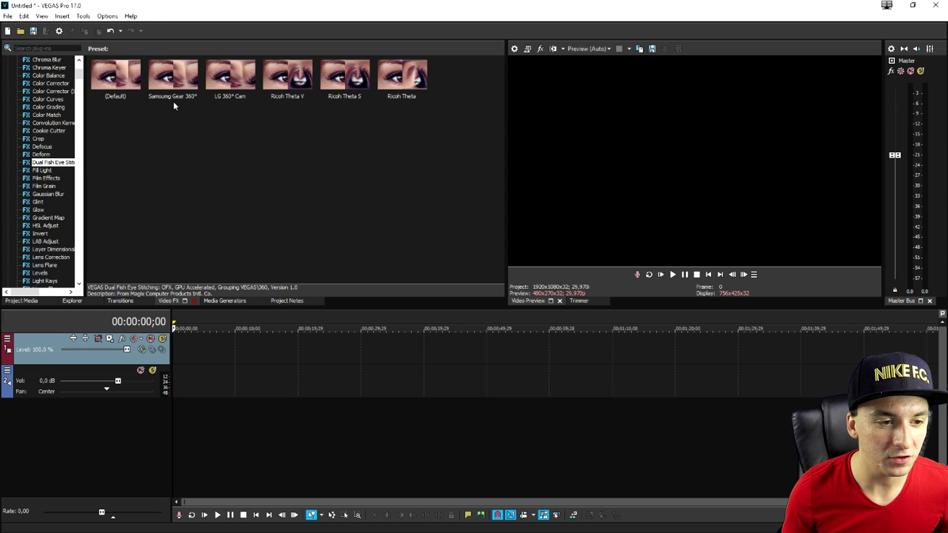
{"action": "scroll", "coordinate": [58, 163], "scroll_direction": "down", "scroll_amount": 3}
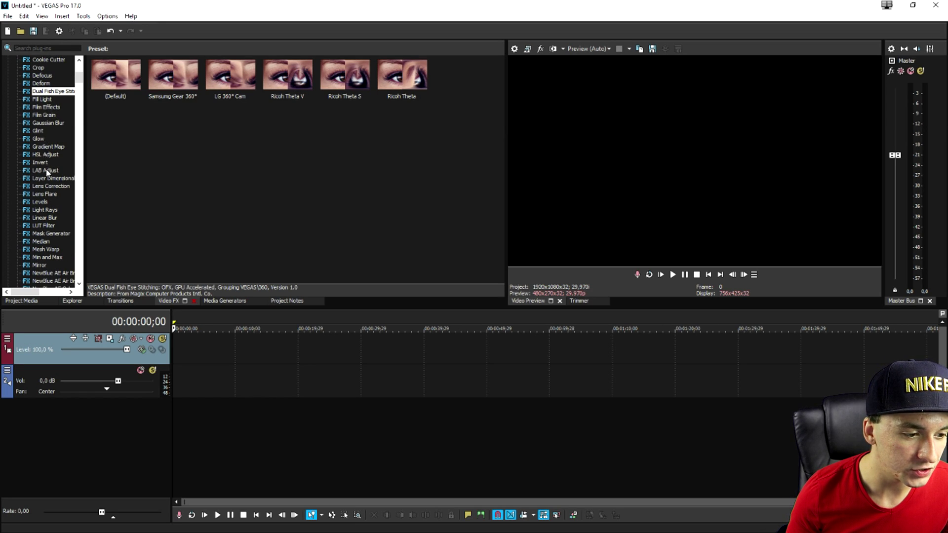
{"action": "scroll", "coordinate": [47, 171], "scroll_direction": "down", "scroll_amount": 4}
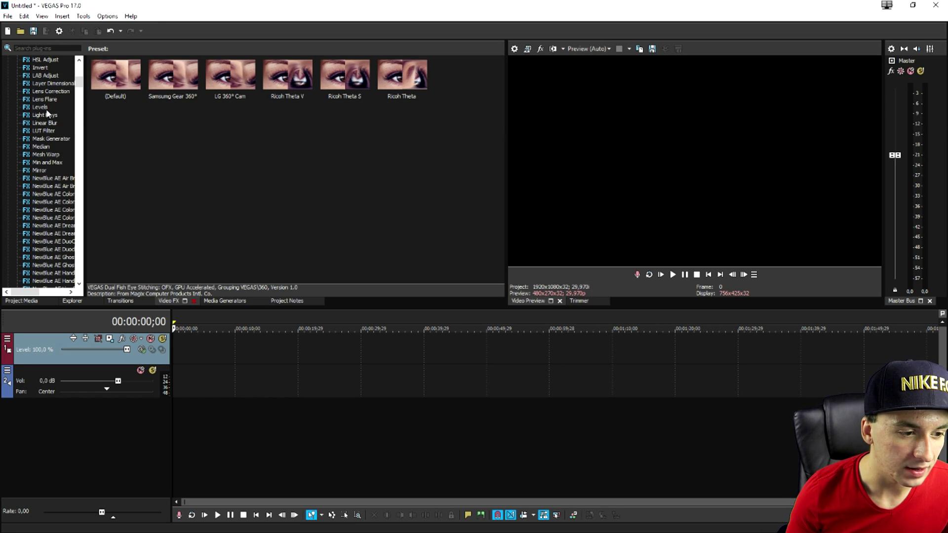
{"action": "scroll", "coordinate": [47, 113], "scroll_direction": "down", "scroll_amount": 10}
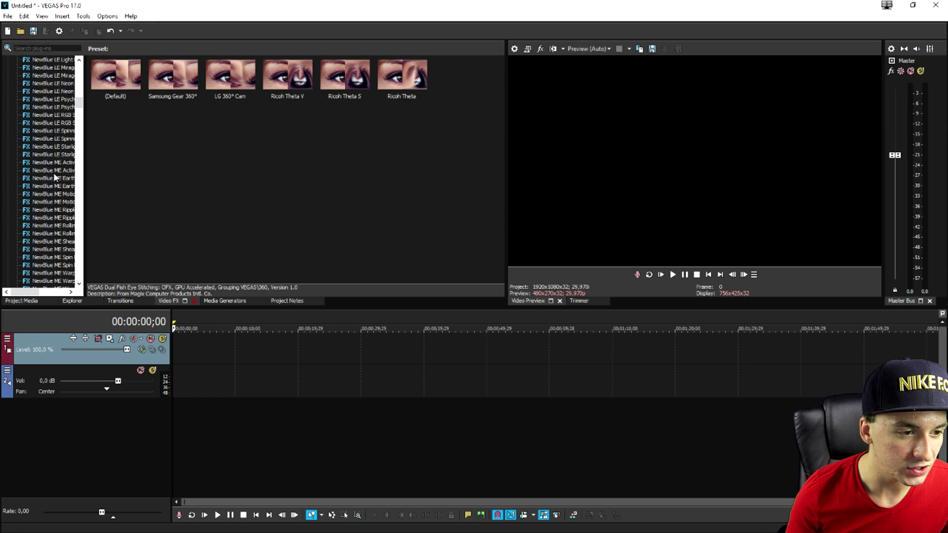
{"action": "scroll", "coordinate": [55, 175], "scroll_direction": "down", "scroll_amount": 10}
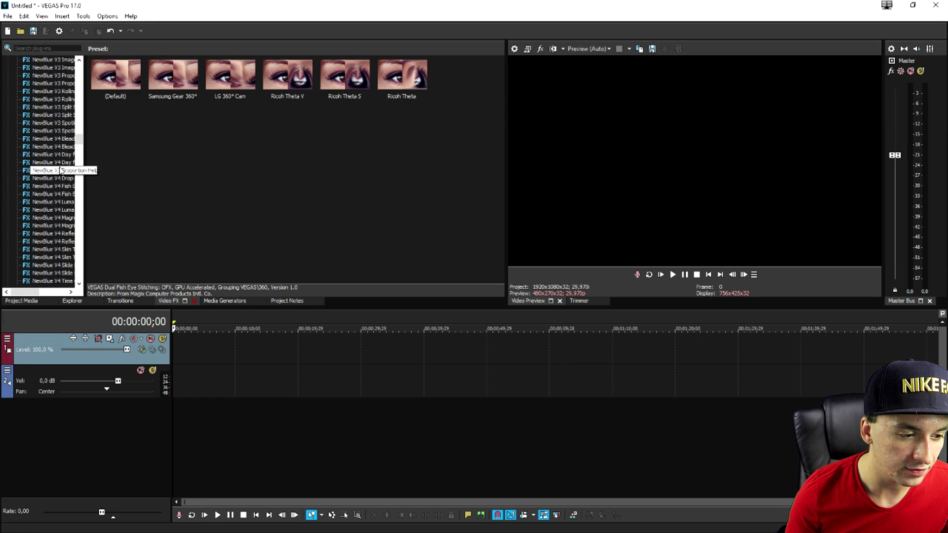
{"action": "scroll", "coordinate": [60, 170], "scroll_direction": "down", "scroll_amount": 10}
{"action": "scroll", "coordinate": [61, 158], "scroll_direction": "up", "scroll_amount": 2}
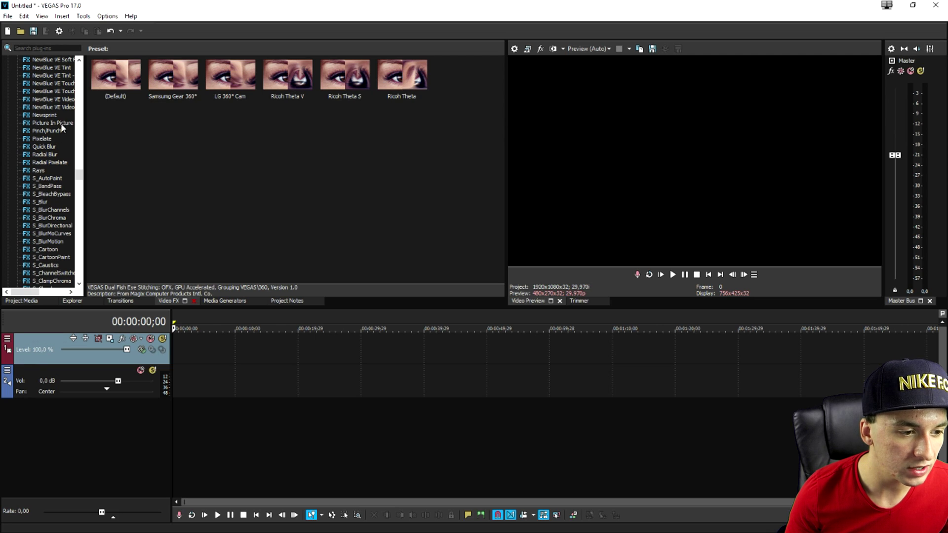
{"action": "scroll", "coordinate": [164, 148], "scroll_direction": "down", "scroll_amount": 15}
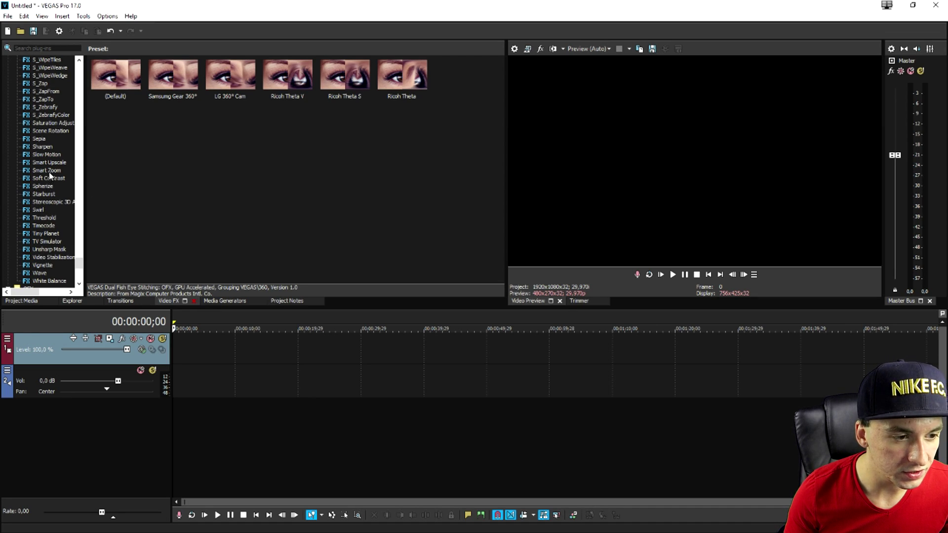
In Media Generators, browse Credit Roll, Color Gradient and Solid Color, ending on Titles & Text presets.
{"action": "left_click", "coordinate": [217, 302]}
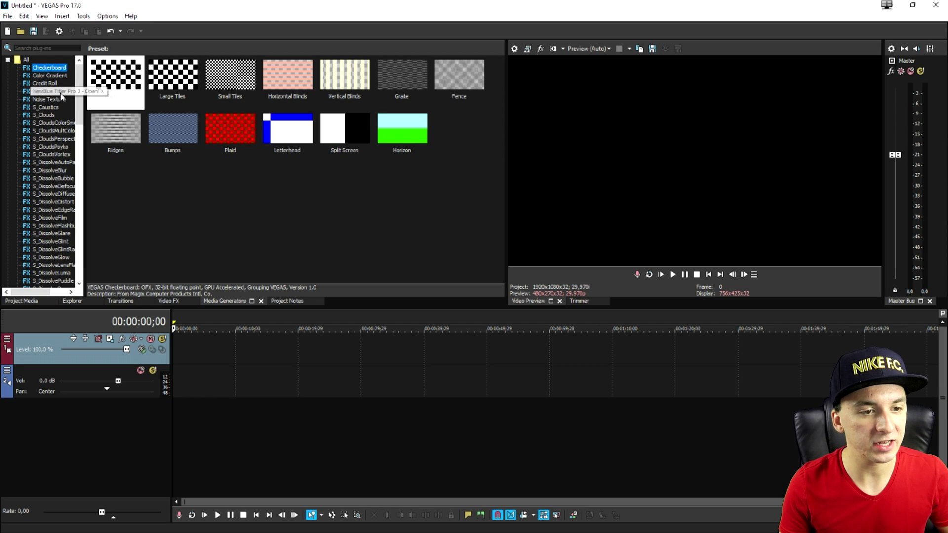
{"action": "left_click", "coordinate": [45, 84]}
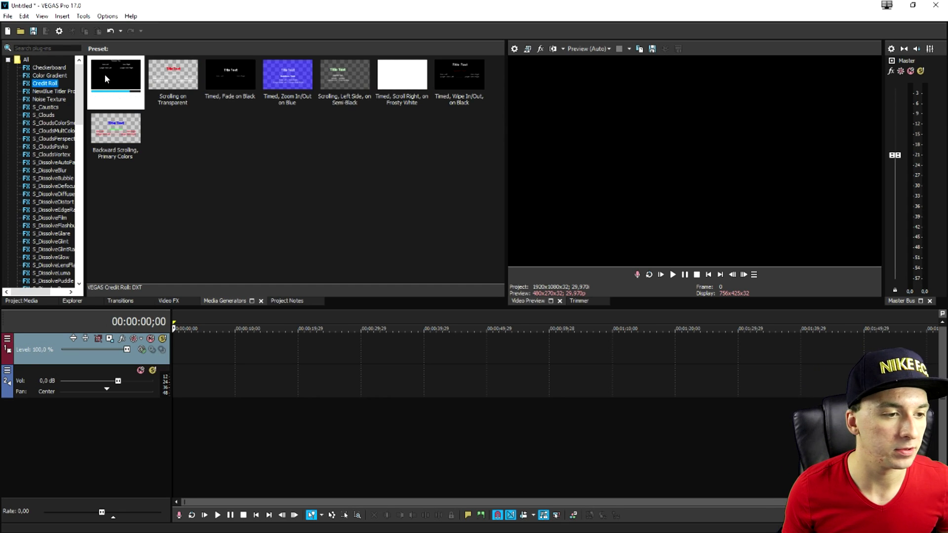
{"action": "left_click", "coordinate": [55, 77]}
{"action": "scroll", "coordinate": [57, 158], "scroll_direction": "down", "scroll_amount": 2}
{"action": "scroll", "coordinate": [57, 158], "scroll_direction": "down", "scroll_amount": 10}
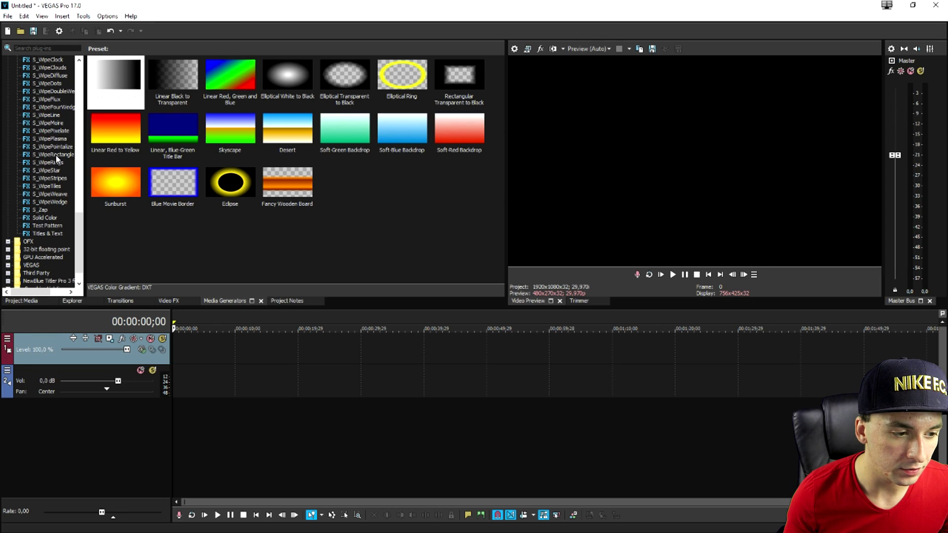
{"action": "left_click", "coordinate": [49, 218]}
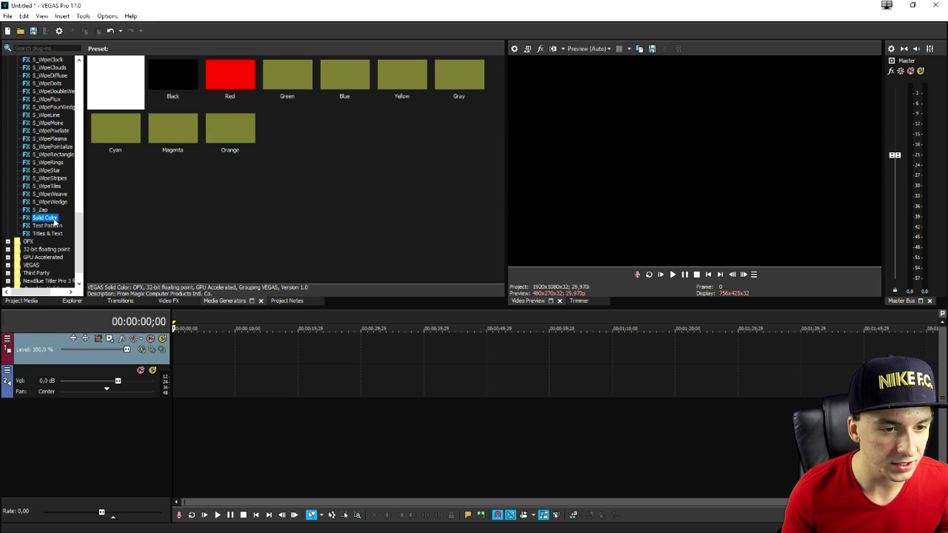
{"action": "left_click", "coordinate": [51, 234]}
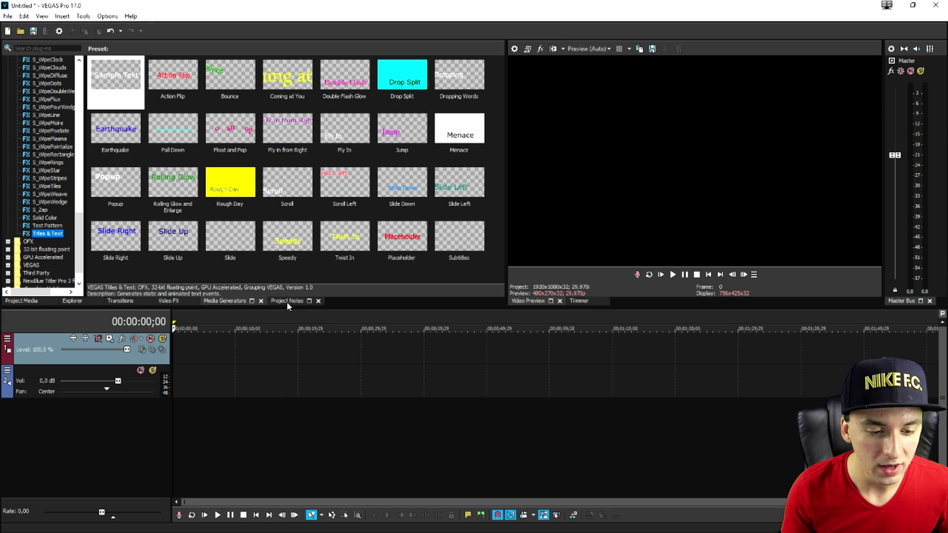
In Project Notes, add a first note reading 'Color Grading'.
{"action": "left_click", "coordinate": [287, 301]}
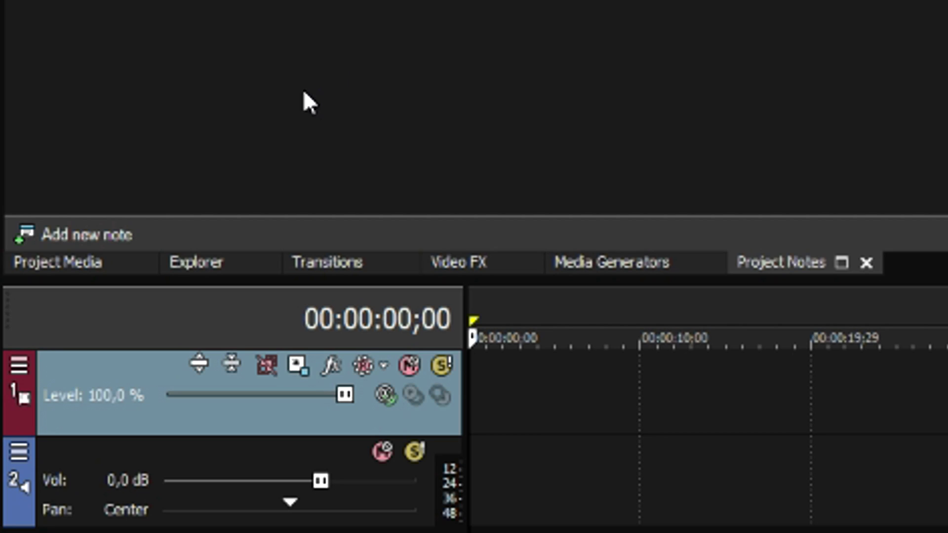
{"action": "left_click", "coordinate": [58, 241]}
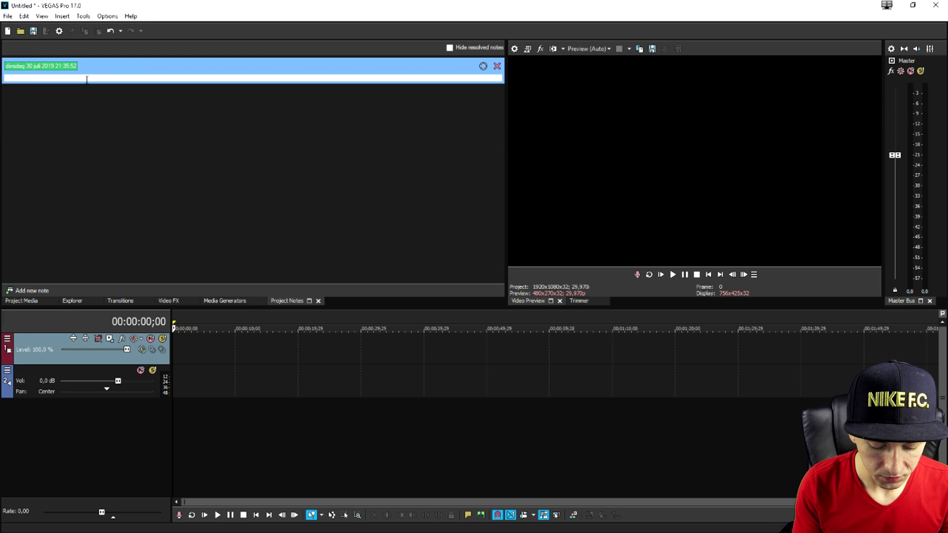
{"action": "type", "text": "Color Grading"}
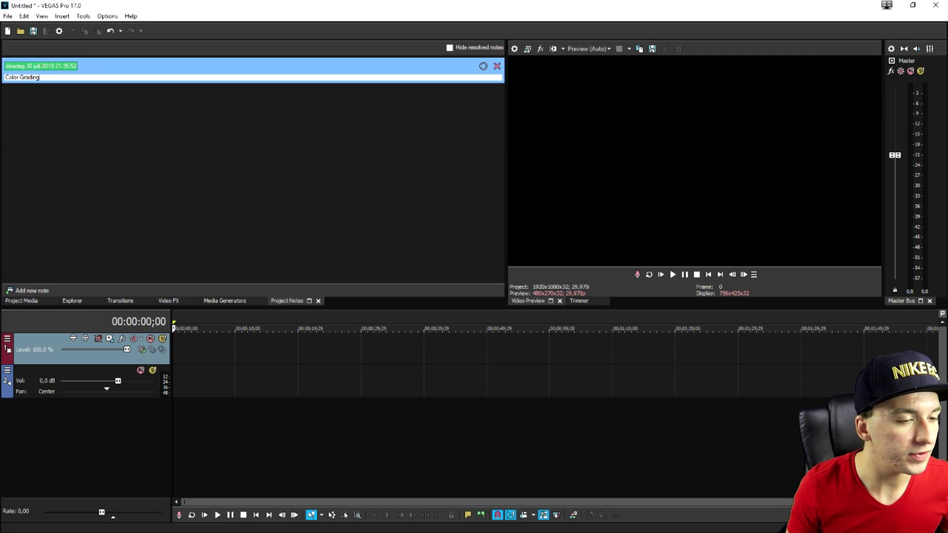
{"action": "key", "text": "Return"}
{"action": "left_click", "coordinate": [104, 117]}
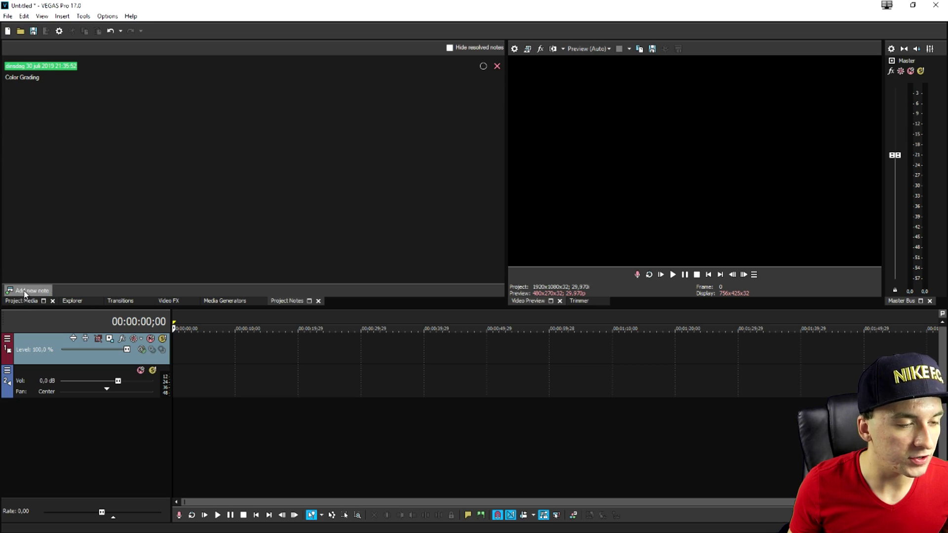
Add two more notes: 'Add music' and 'Lower background songs'.
{"action": "left_click", "coordinate": [24, 291]}
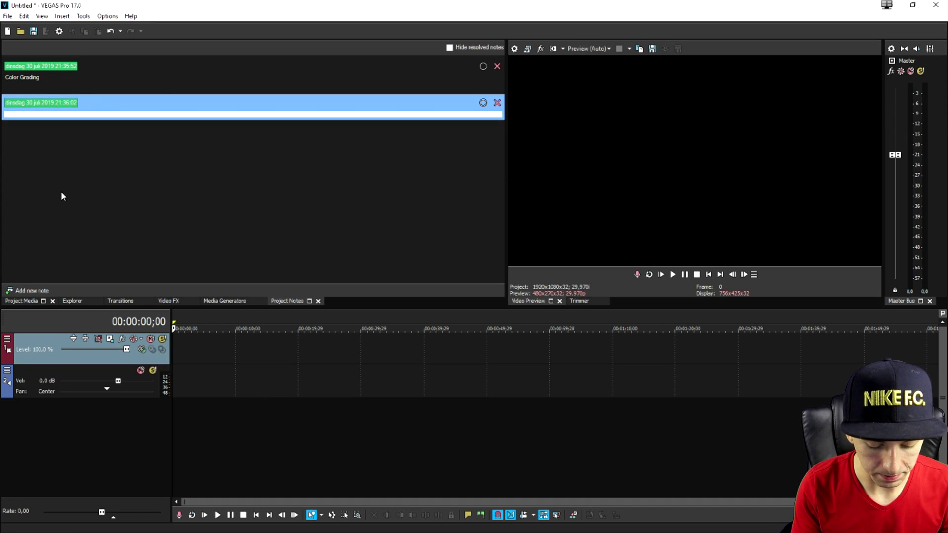
{"action": "type", "text": "Add mus"}
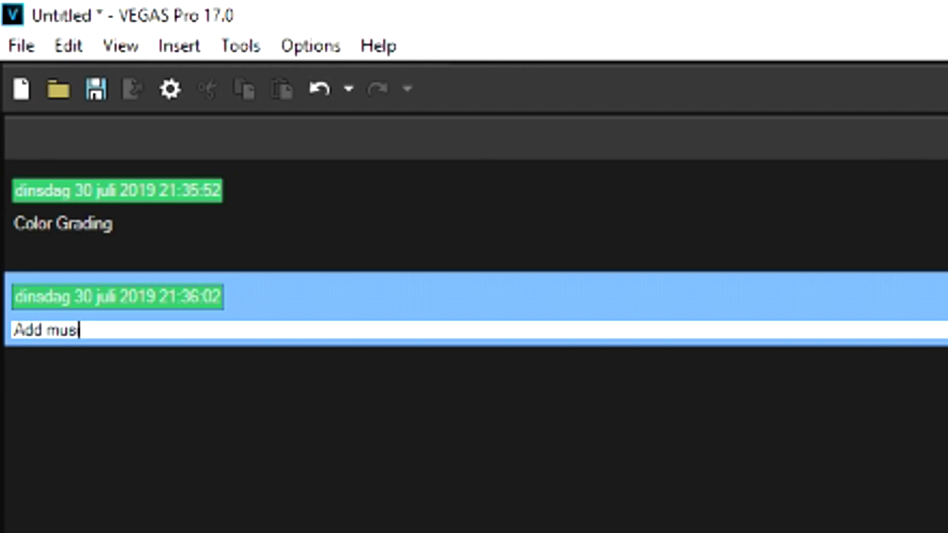
{"action": "type", "text": "ic"}
{"action": "left_click", "coordinate": [19, 291]}
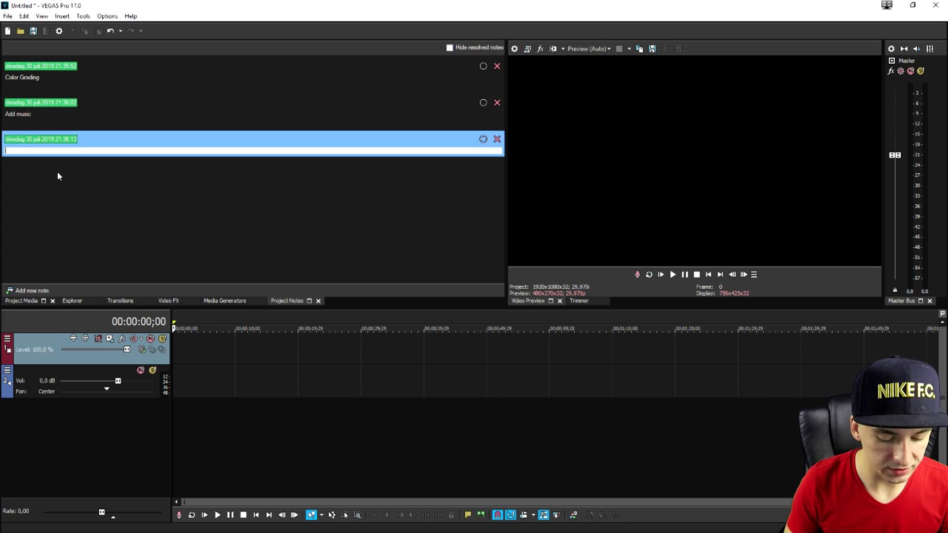
{"action": "type", "text": "Lower background songs"}
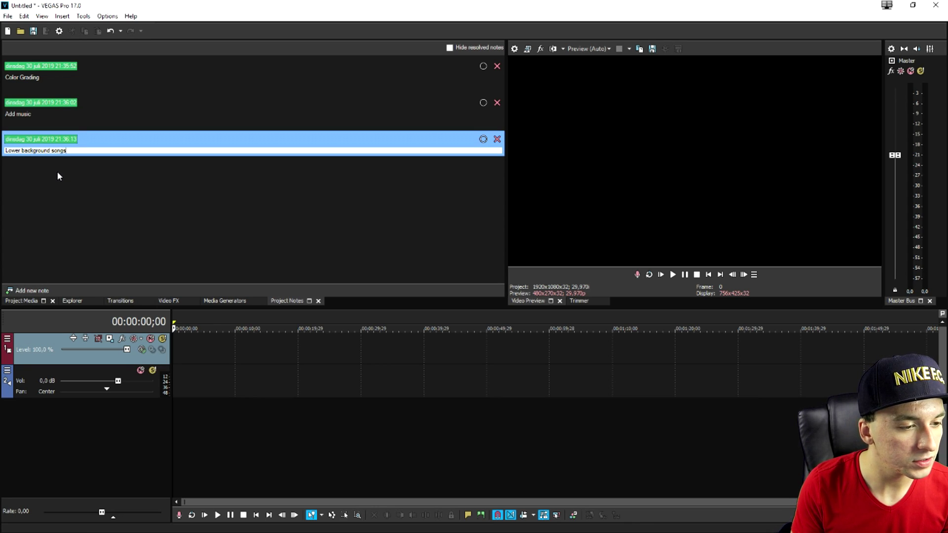
{"action": "left_click", "coordinate": [73, 199]}
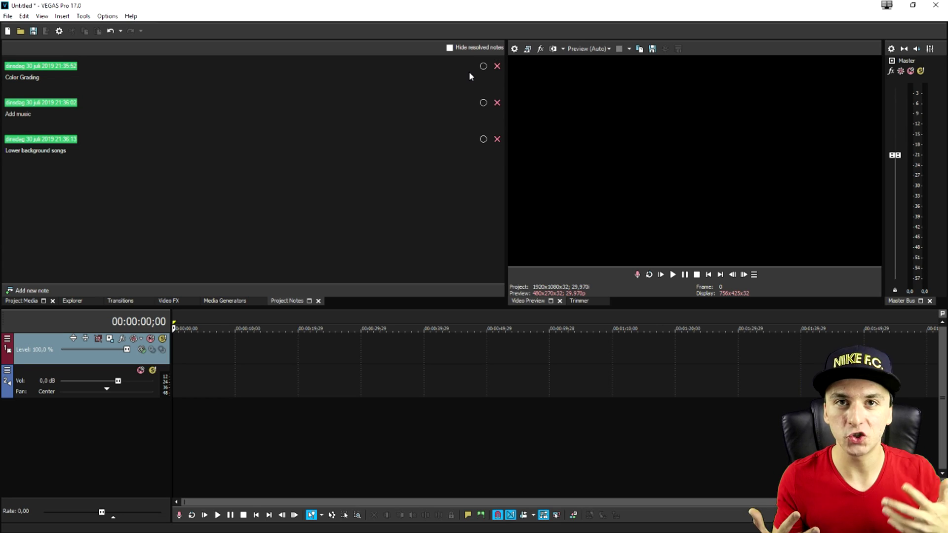
Mark the Color Grading, Add music and Lower background songs notes as Resolved.
{"action": "left_click", "coordinate": [483, 66]}
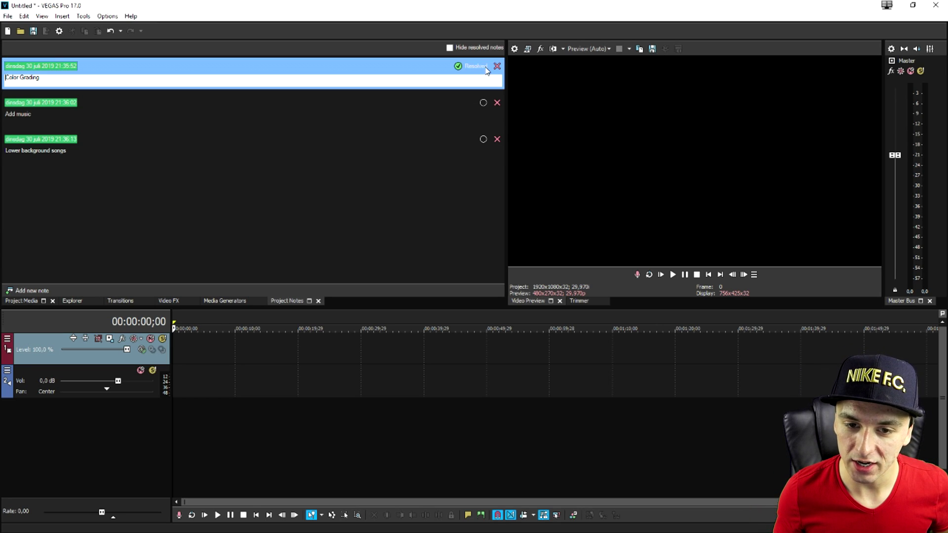
{"action": "left_click", "coordinate": [484, 103]}
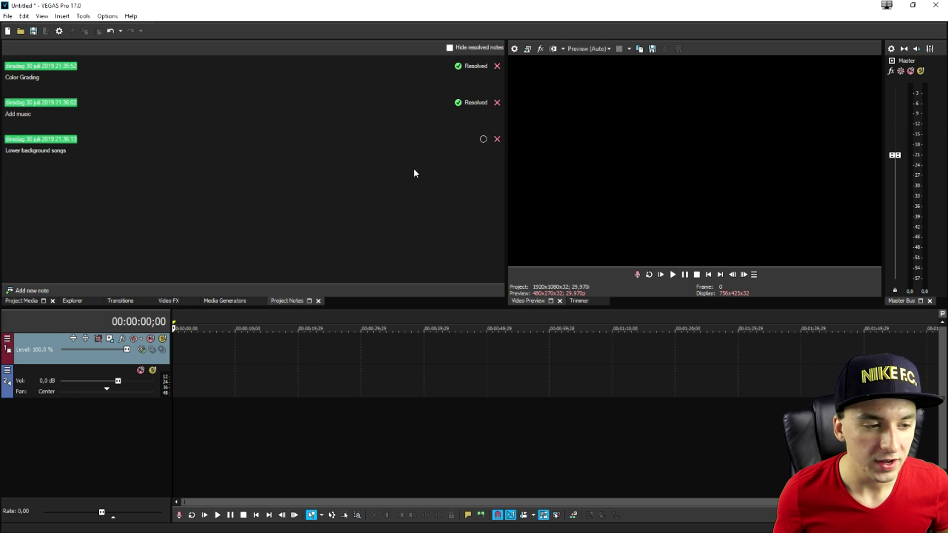
{"action": "left_click", "coordinate": [484, 139]}
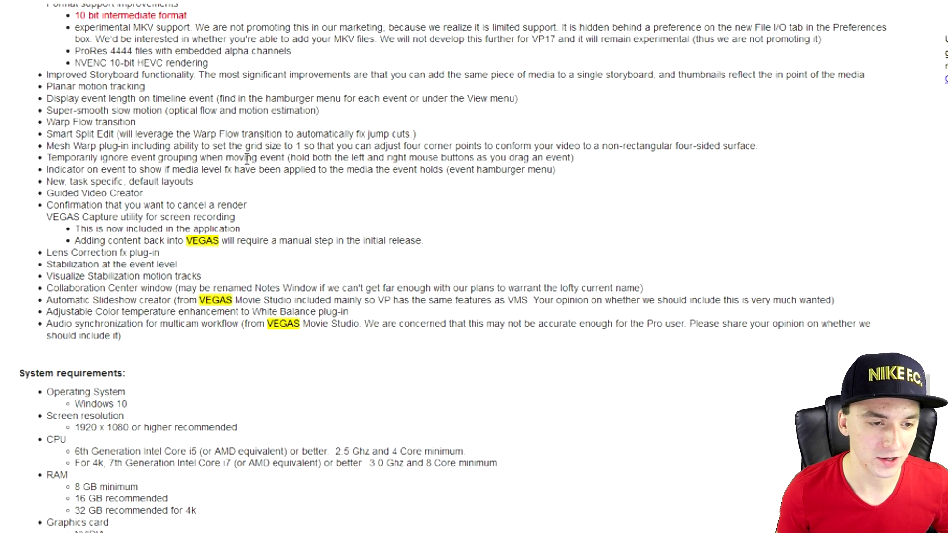
{"action": "scroll", "coordinate": [247, 159], "scroll_direction": "up", "scroll_amount": 8}
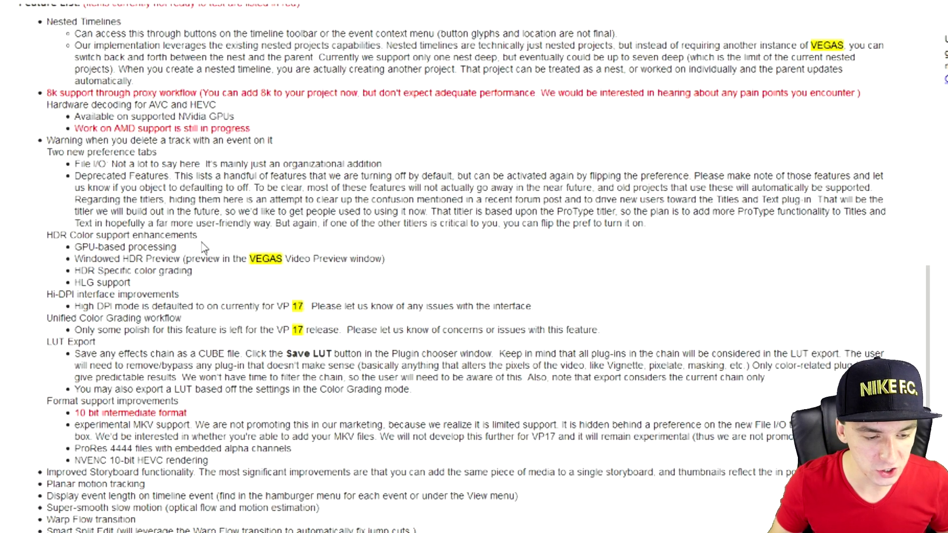
Scroll the feature list page to the Nested Timelines and HDR Color sections.
{"action": "scroll", "coordinate": [203, 247], "scroll_direction": "down", "scroll_amount": 3}
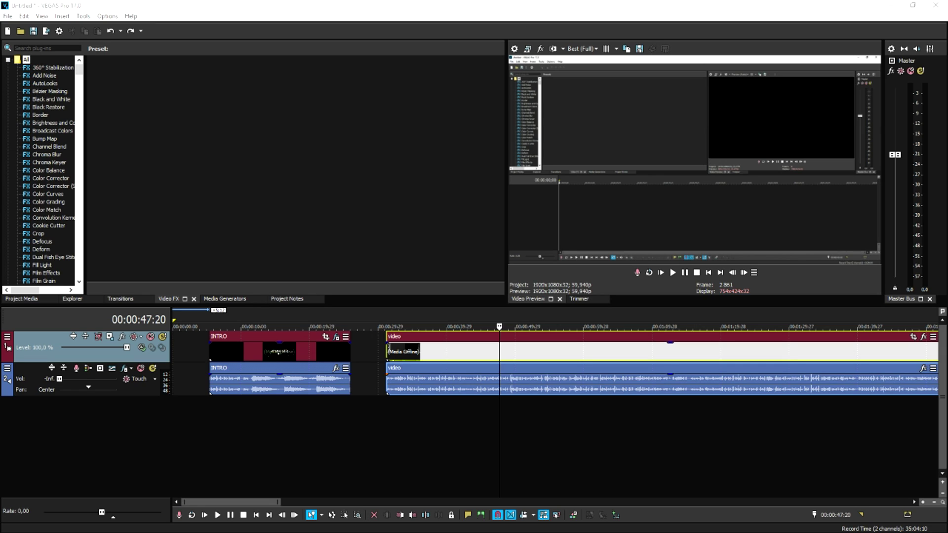
Select the video clip at 00:00:34:04 and open its Color Grading panel with Alt+G.
{"action": "left_click", "coordinate": [357, 368]}
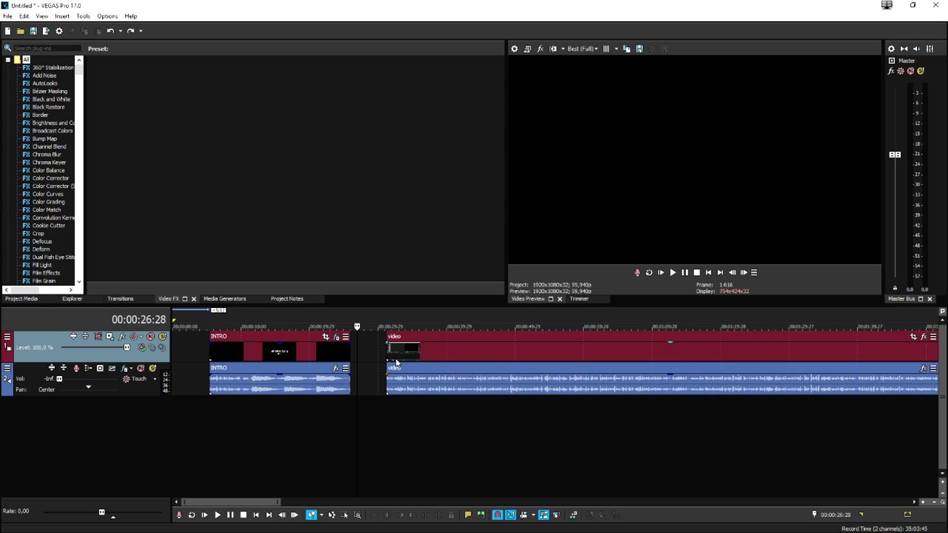
{"action": "left_click", "coordinate": [406, 380]}
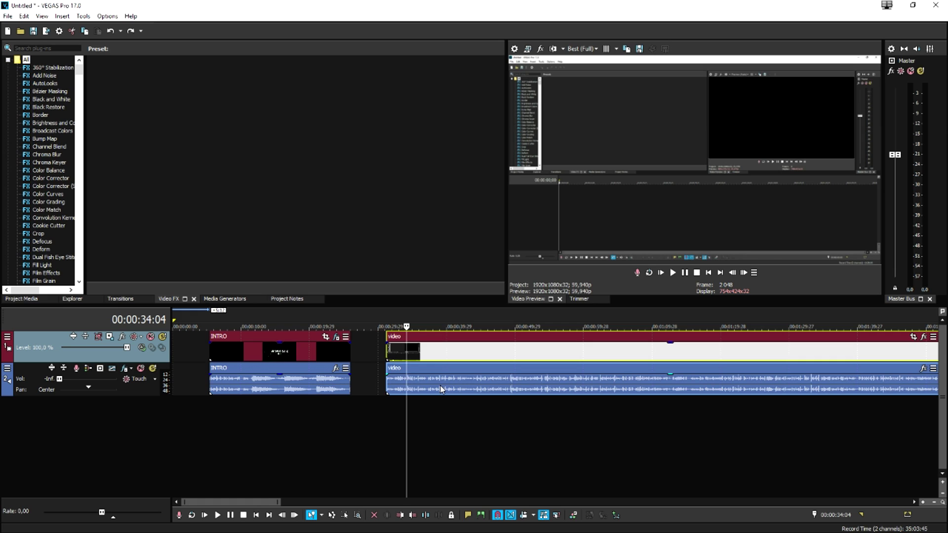
{"action": "left_click", "coordinate": [440, 390]}
{"action": "key", "text": "alt+g"}
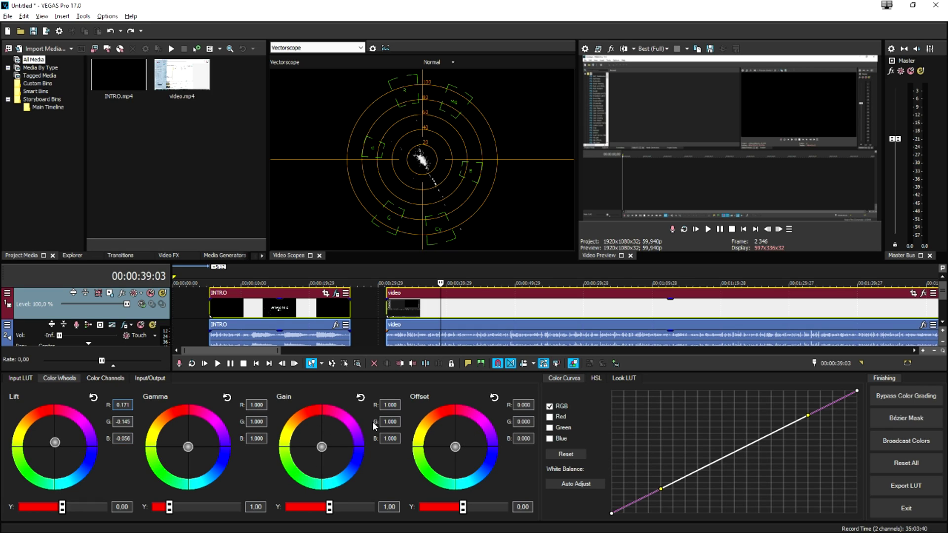
Tint the clip with the colour wheels, ending at Offset B 0.121, Gain R 0.897, Gamma B 1.312.
{"action": "mouse_move", "coordinate": [55, 445]}
{"action": "left_mouse_down"}
{"action": "mouse_move", "coordinate": [55, 434]}
{"action": "mouse_move", "coordinate": [82, 431]}
{"action": "mouse_move", "coordinate": [54, 447]}
{"action": "left_mouse_up"}
{"action": "left_click", "coordinate": [432, 310]}
{"action": "mouse_move", "coordinate": [455, 447]}
{"action": "left_mouse_down"}
{"action": "mouse_move", "coordinate": [451, 435]}
{"action": "mouse_move", "coordinate": [458, 448]}
{"action": "left_mouse_up"}
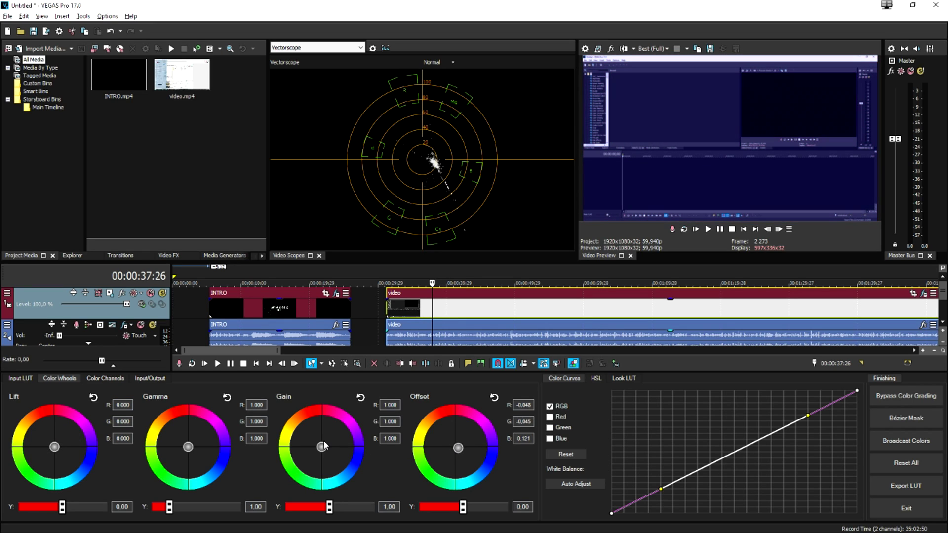
{"action": "mouse_move", "coordinate": [322, 447]}
{"action": "left_mouse_down"}
{"action": "mouse_move", "coordinate": [329, 437]}
{"action": "mouse_move", "coordinate": [323, 450]}
{"action": "left_mouse_up"}
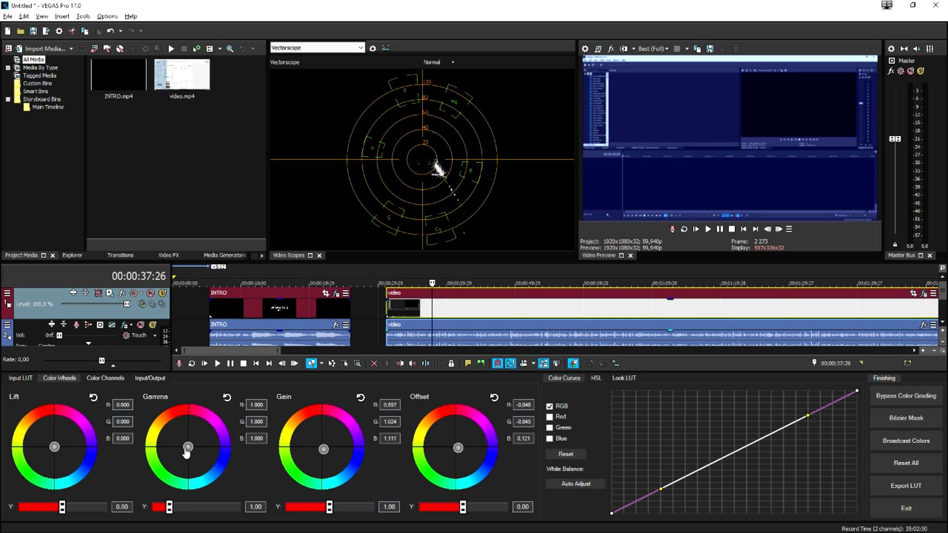
{"action": "left_click_drag", "start_coordinate": [189, 447], "coordinate": [189, 449]}
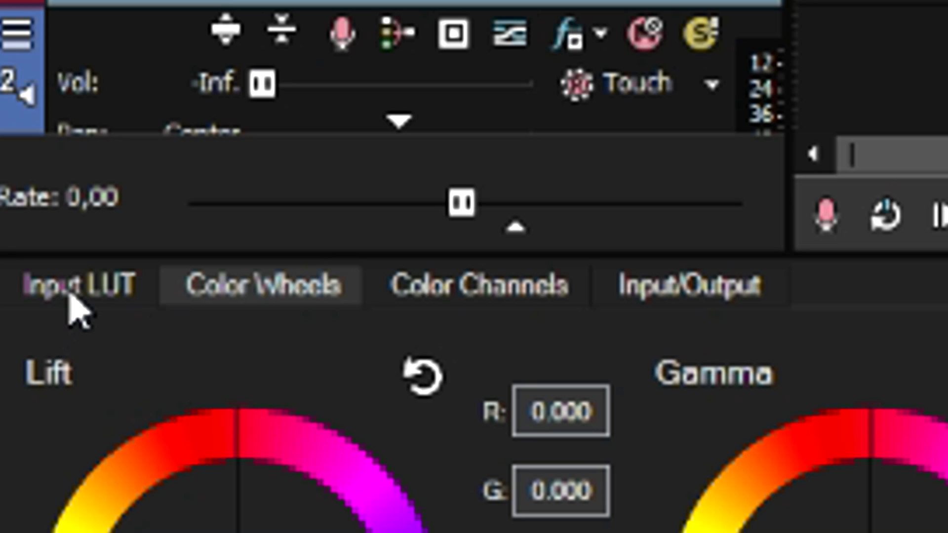
Set the Lift blue channel slider to 0.11, then show the Input/Output level controls.
{"action": "left_click", "coordinate": [20, 380]}
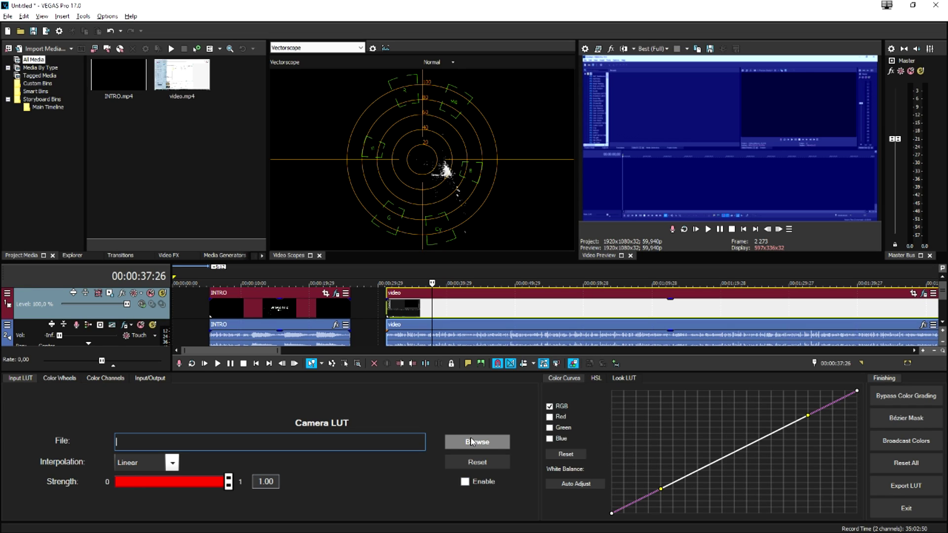
{"action": "left_click", "coordinate": [99, 381]}
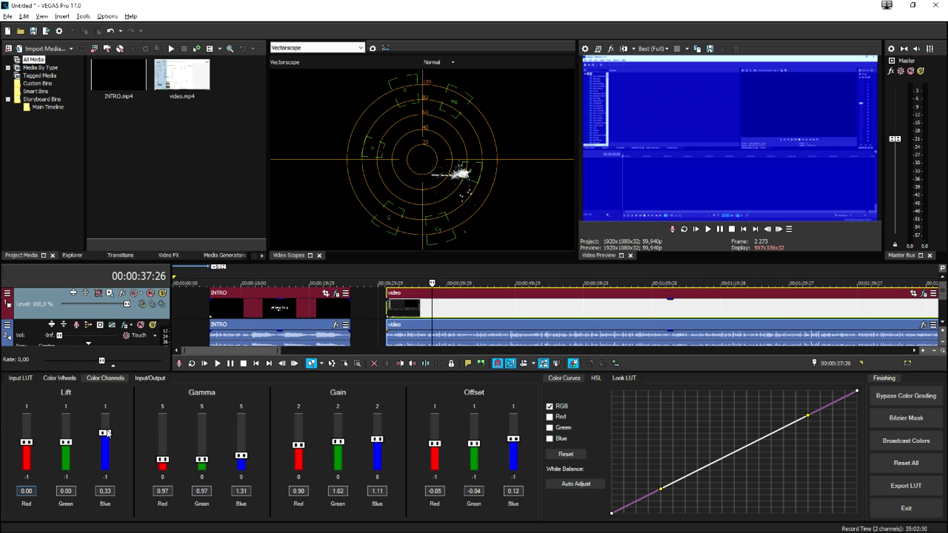
{"action": "left_click_drag", "start_coordinate": [107, 443], "coordinate": [108, 440]}
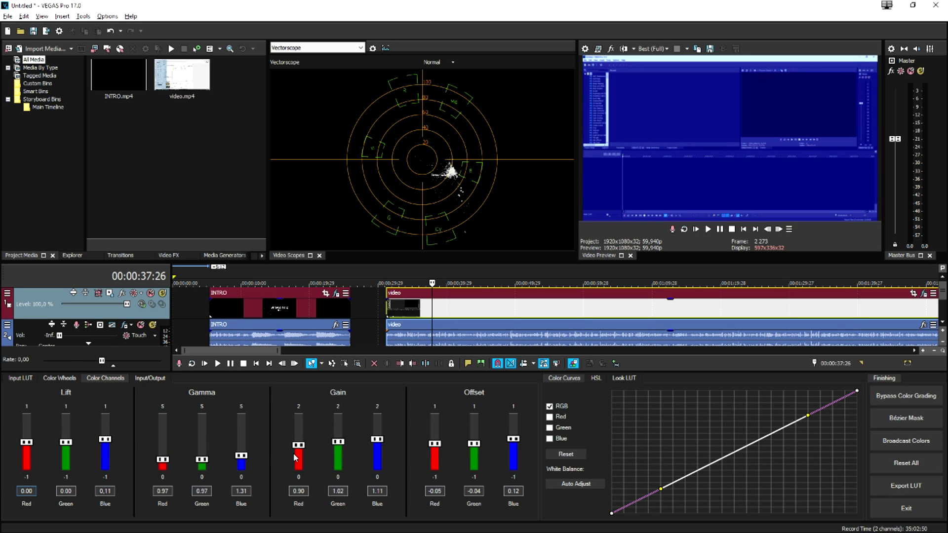
{"action": "left_click", "coordinate": [150, 379]}
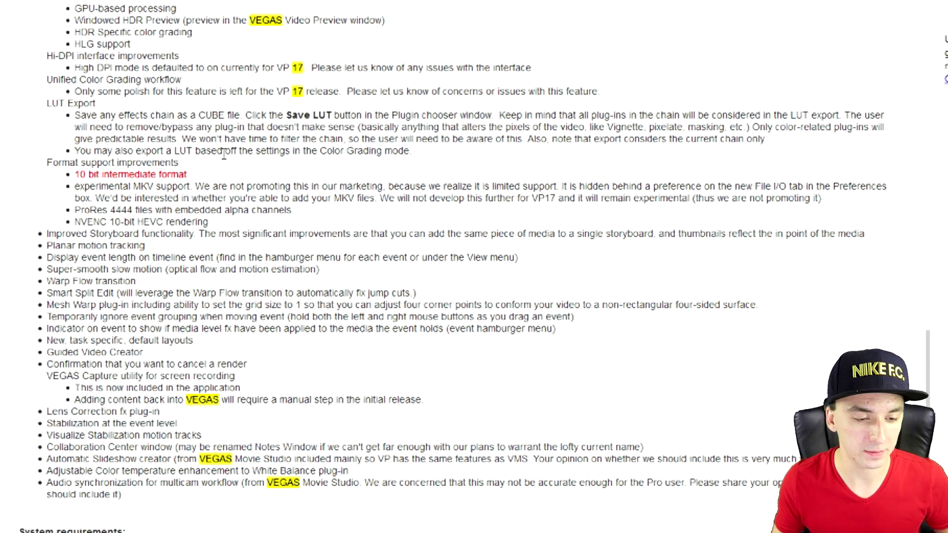
Scroll the VEGAS Pro 17 feature list down to the System requirements section.
{"action": "scroll", "coordinate": [220, 229], "scroll_direction": "down", "scroll_amount": 3}
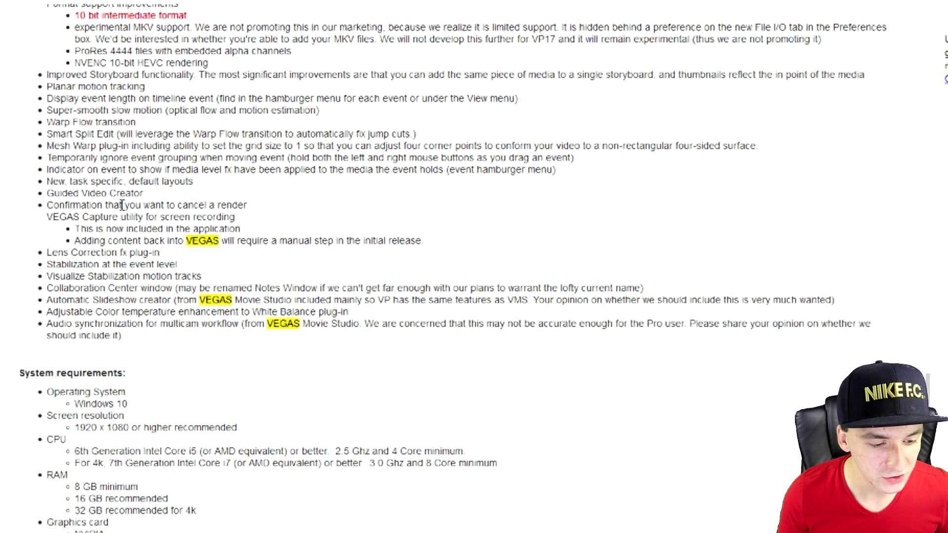
{"action": "scroll", "coordinate": [122, 205], "scroll_direction": "down", "scroll_amount": 3}
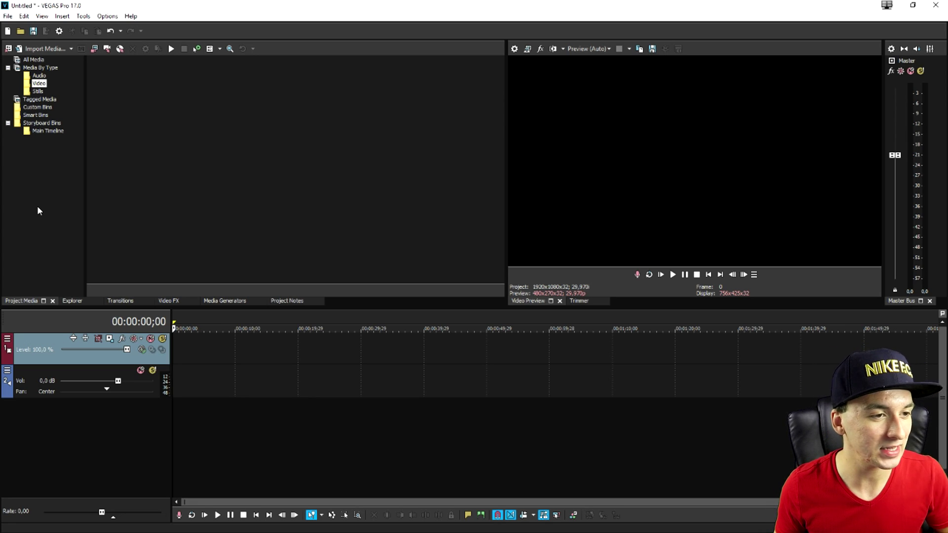
{"action": "left_click", "coordinate": [8, 16]}
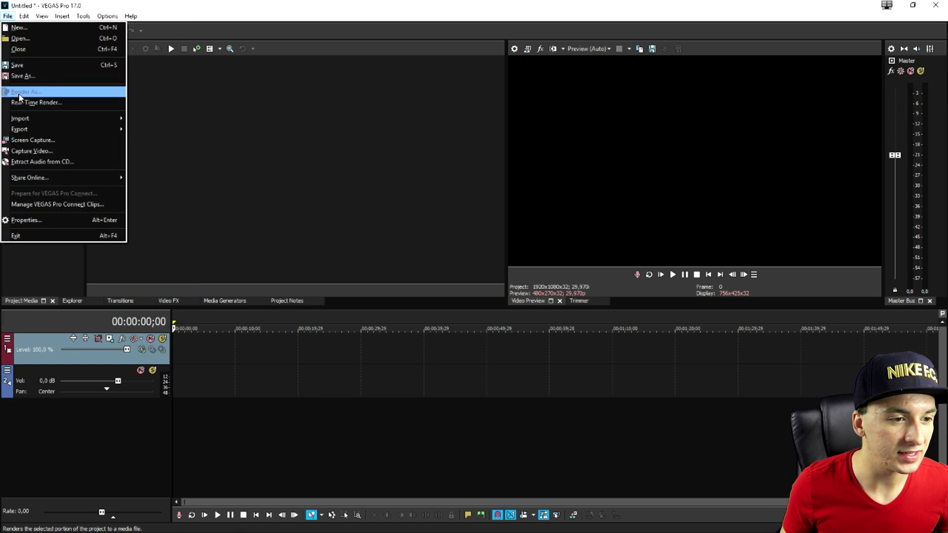
{"action": "left_click", "coordinate": [242, 124]}
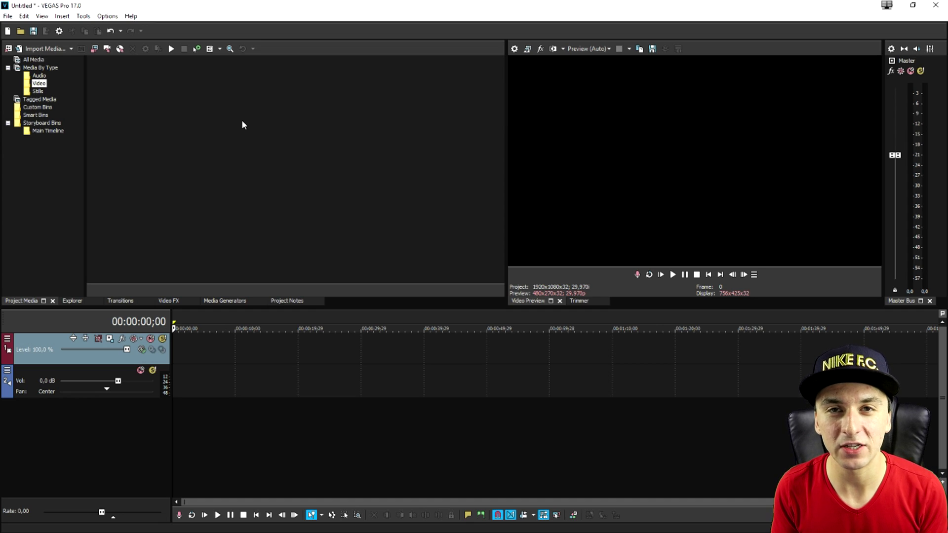